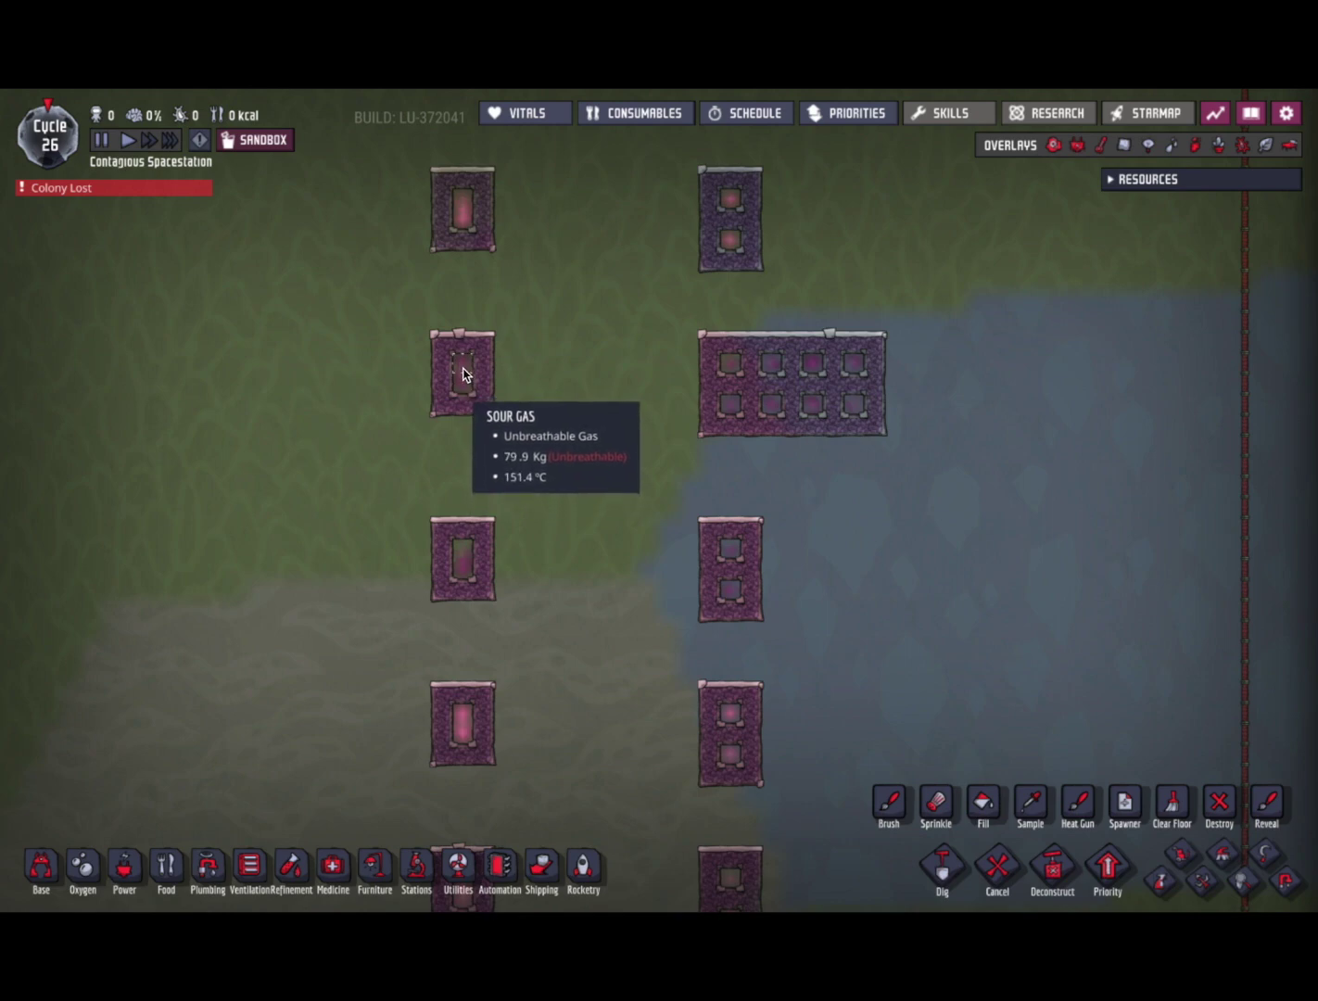
Sample the sour gas (60 kg, 150 K) from the eight-cell block's upper-left cell and paint it into the second two-tile chamber's upper tile.
{"action": "left_click", "coordinate": [1035, 804]}
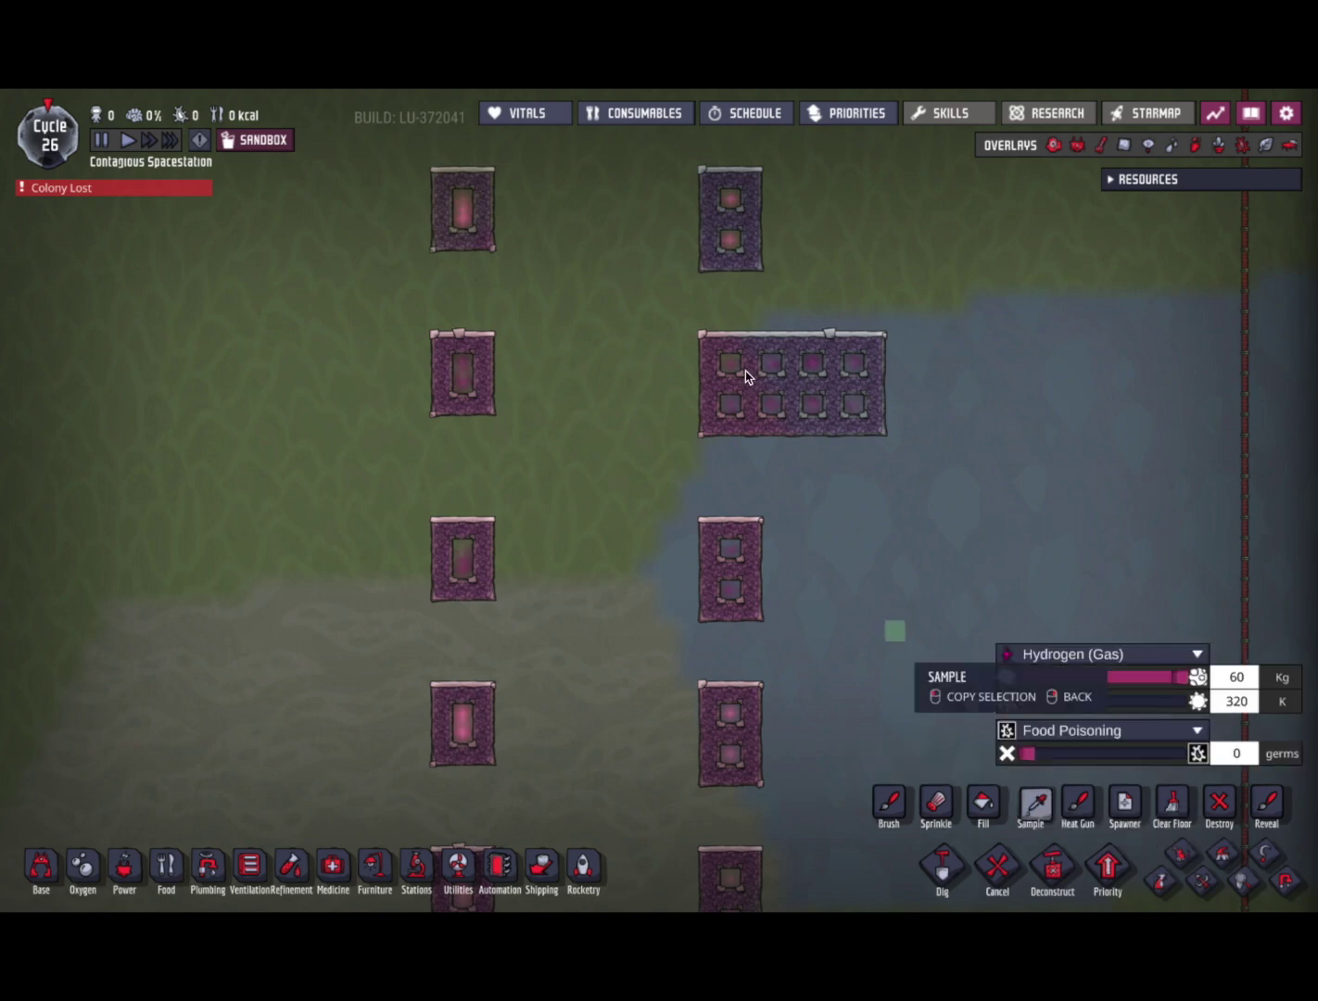
{"action": "left_click", "coordinate": [730, 369]}
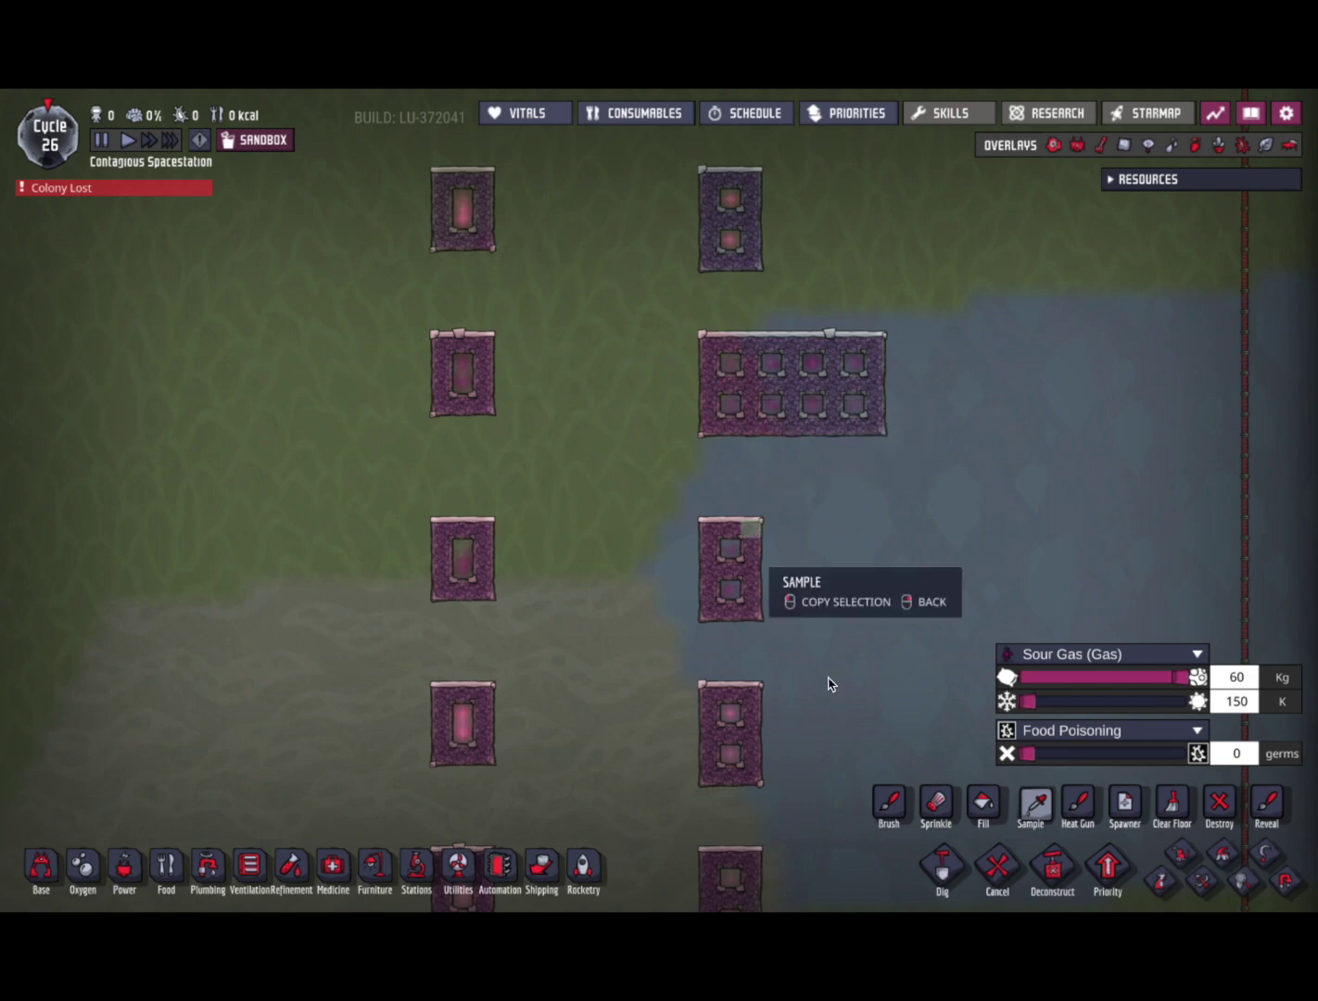
{"action": "left_click", "coordinate": [888, 803]}
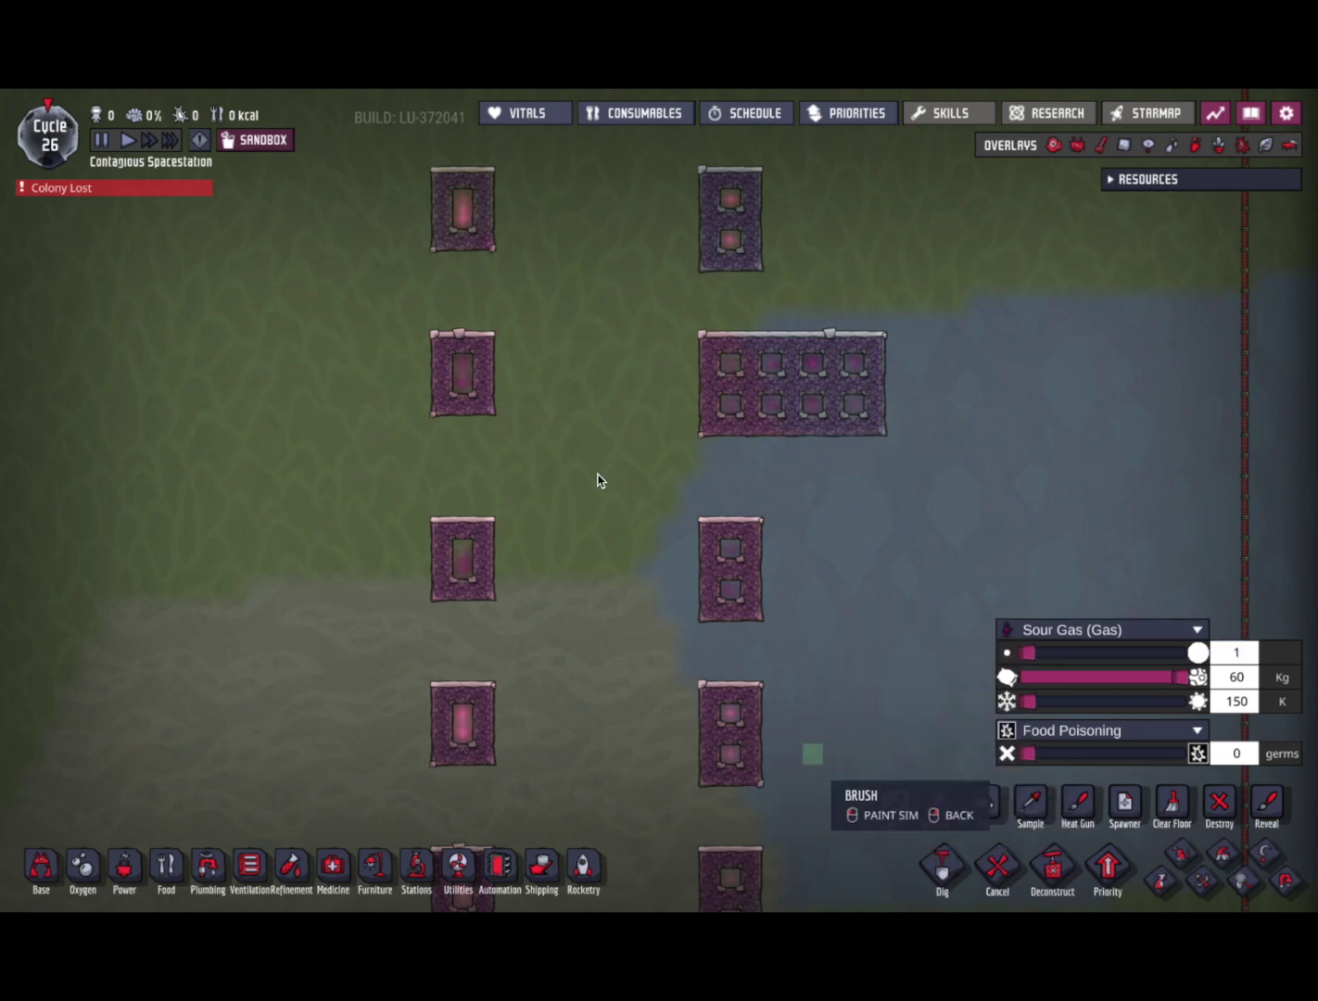
{"action": "left_click", "coordinate": [468, 367]}
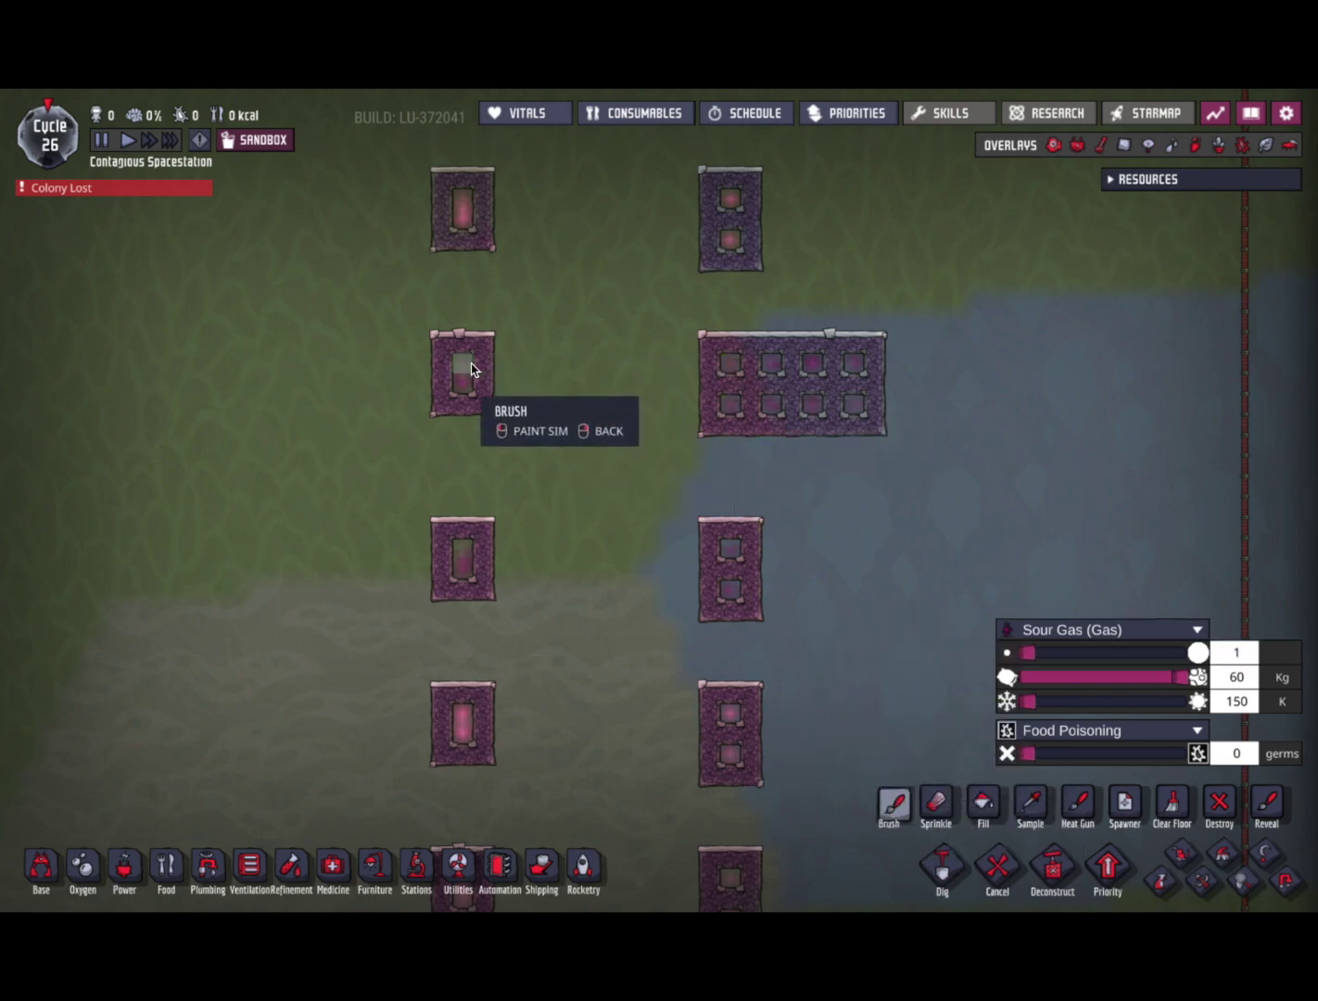
Sample the block's lower-left sour gas cell (100 kg, 300 K), set germs to 0, and paint it into the same chamber's lower tile.
{"action": "left_click", "coordinate": [1031, 802]}
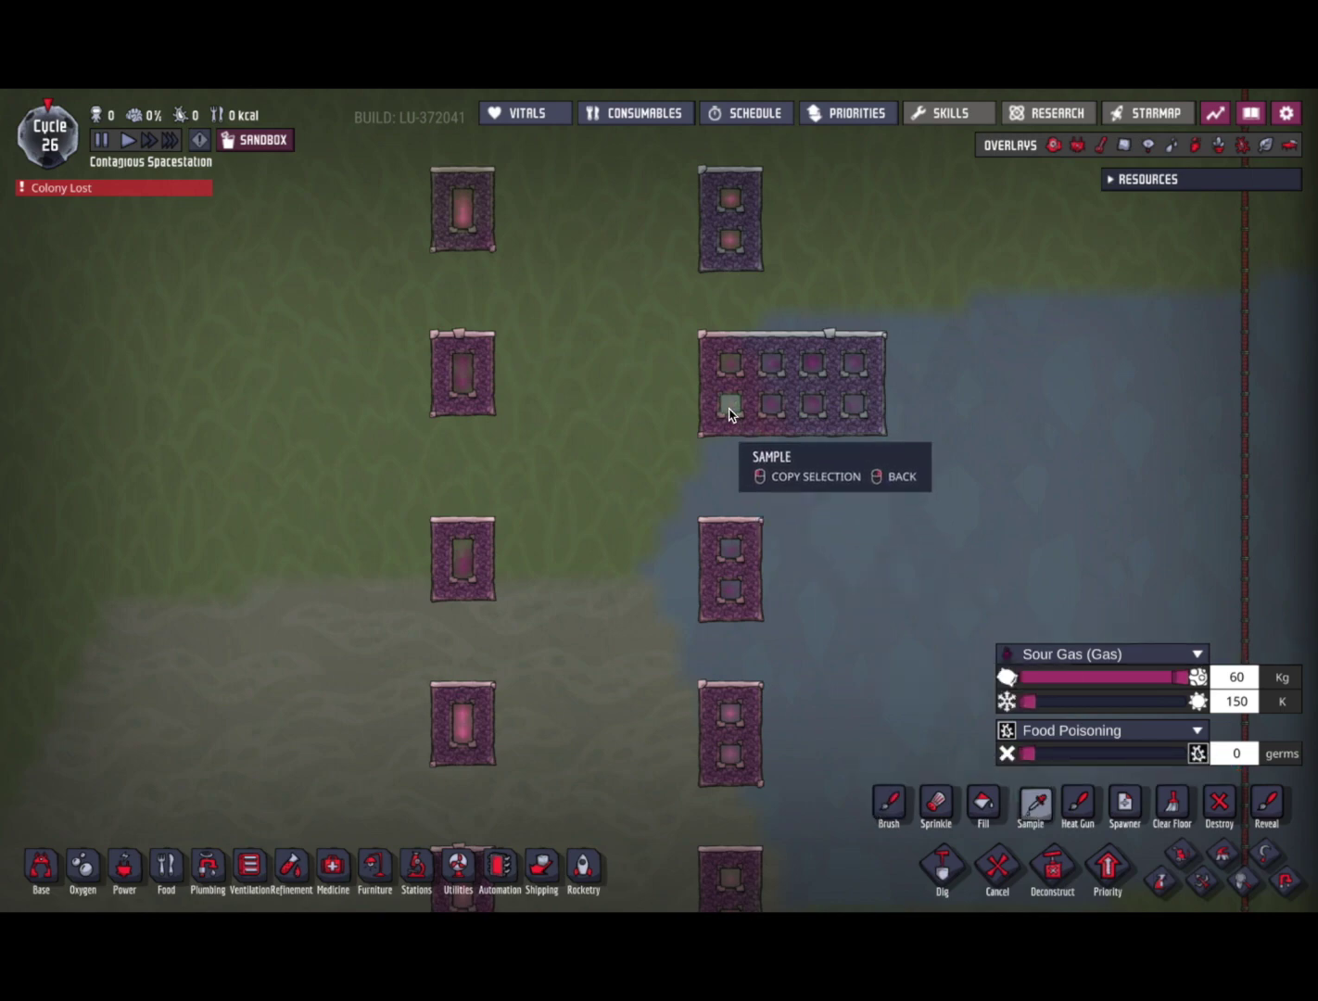
{"action": "left_click", "coordinate": [729, 414]}
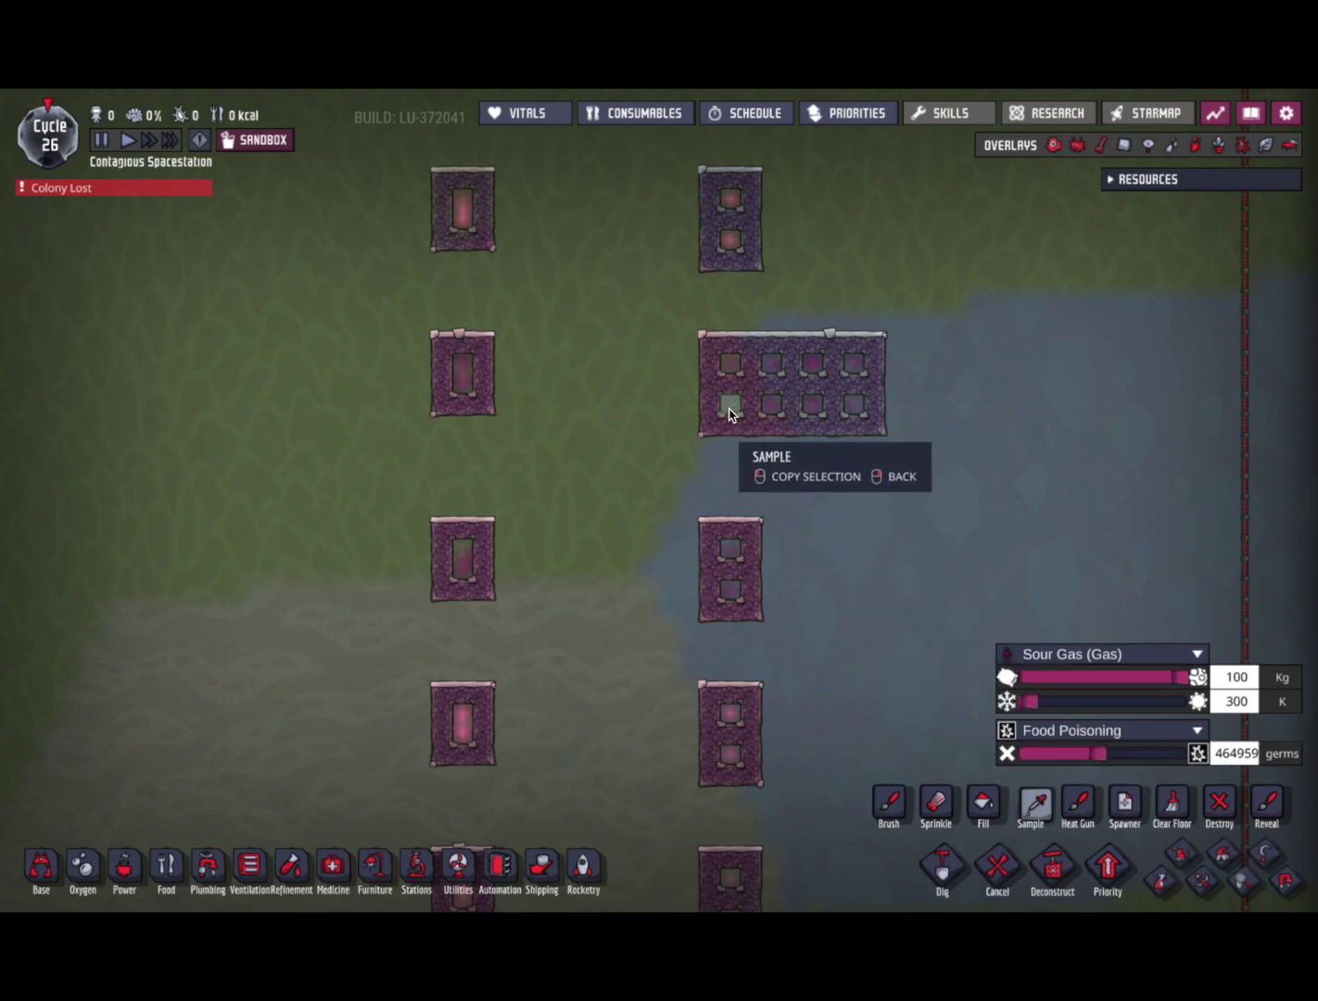
{"action": "left_click_drag", "start_coordinate": [1097, 751], "coordinate": [1015, 753]}
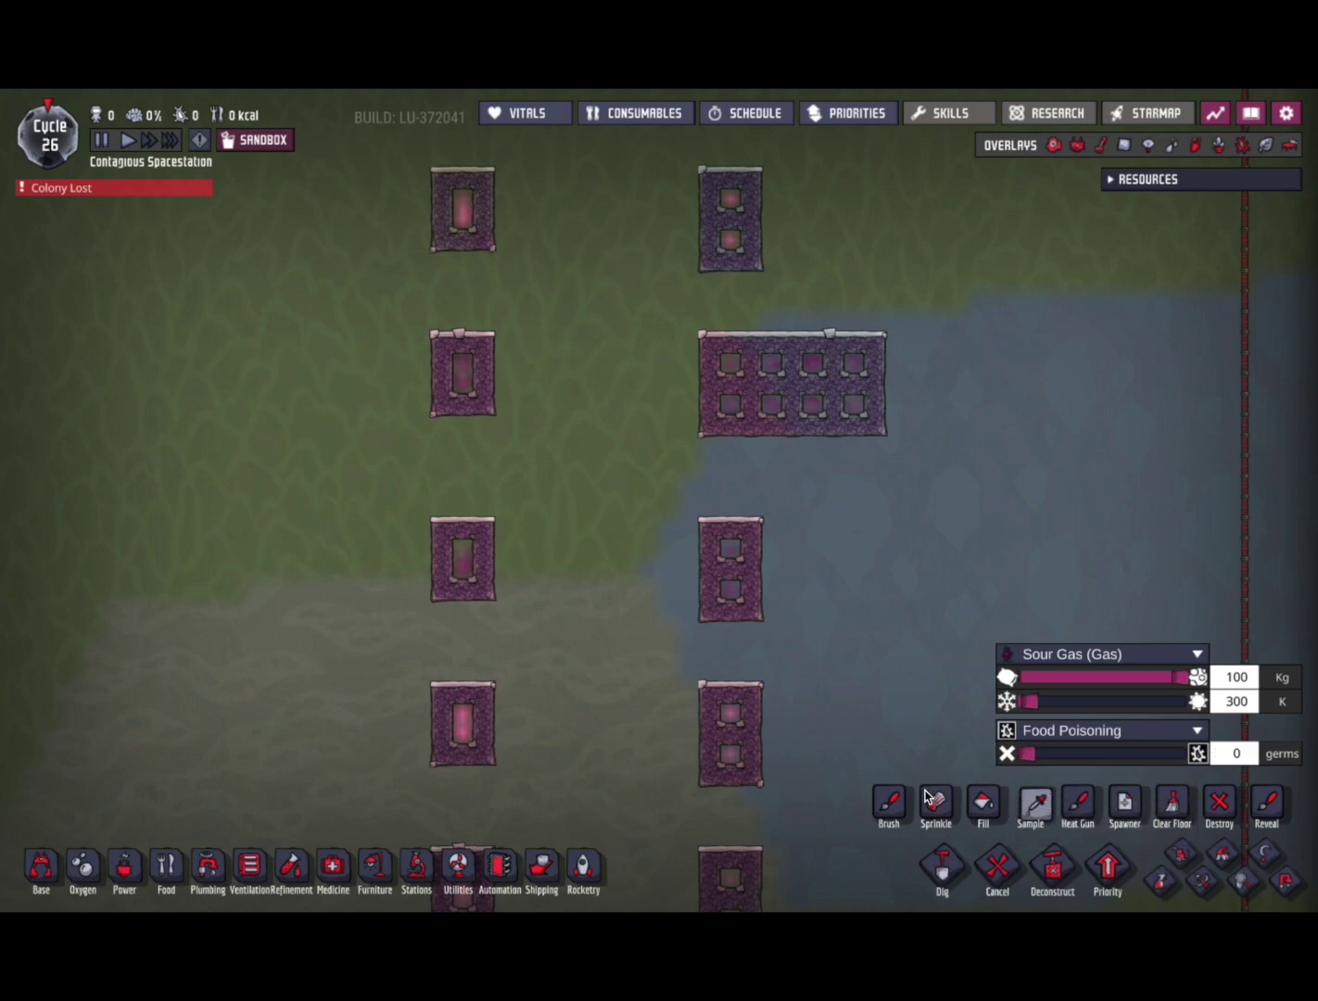
{"action": "left_click", "coordinate": [888, 802]}
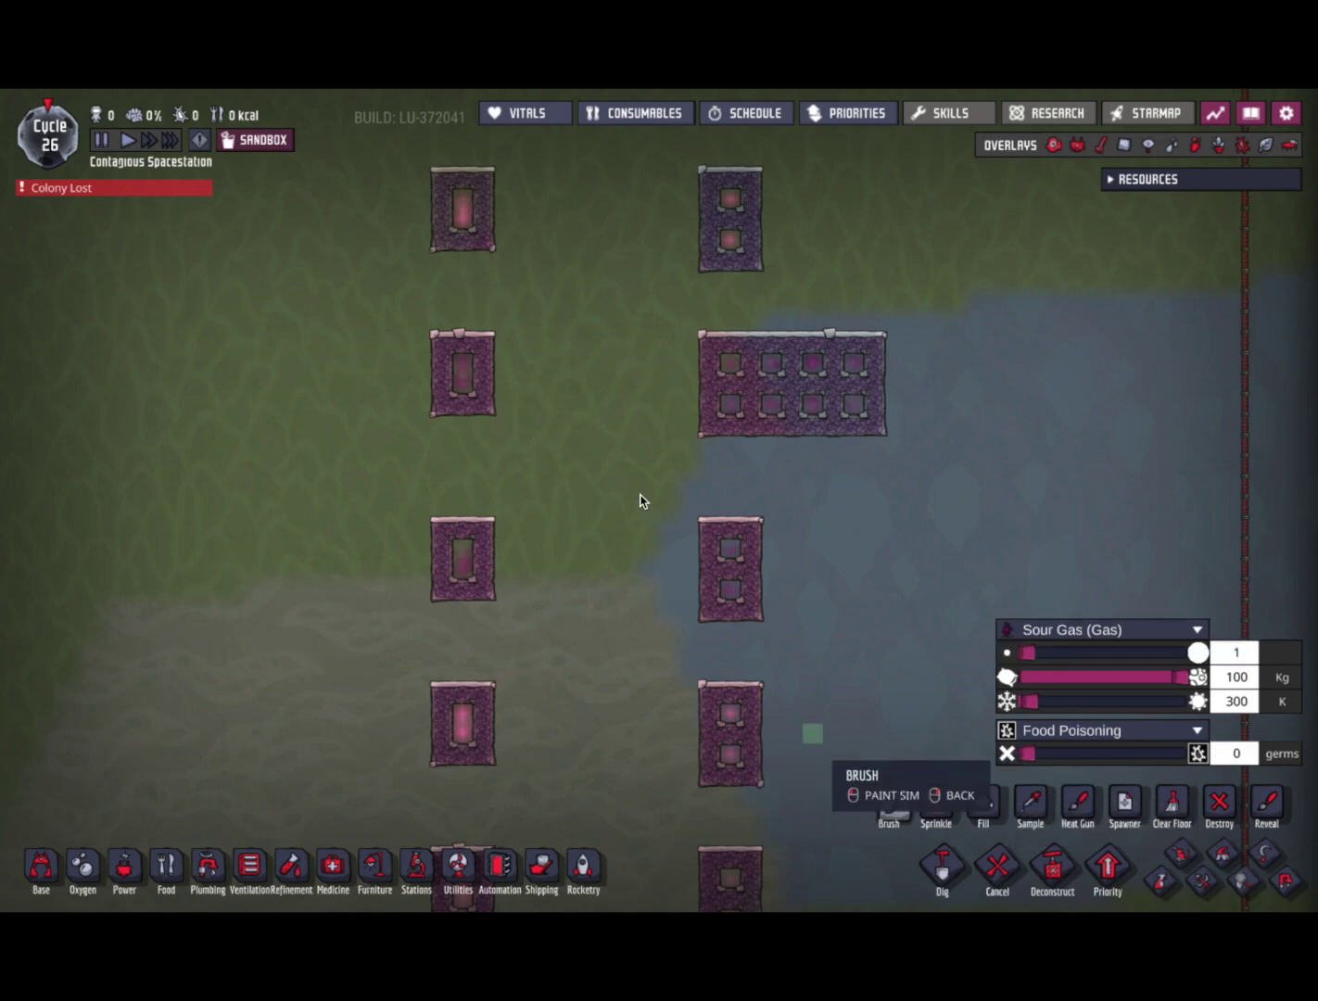
{"action": "right_click", "coordinate": [459, 383]}
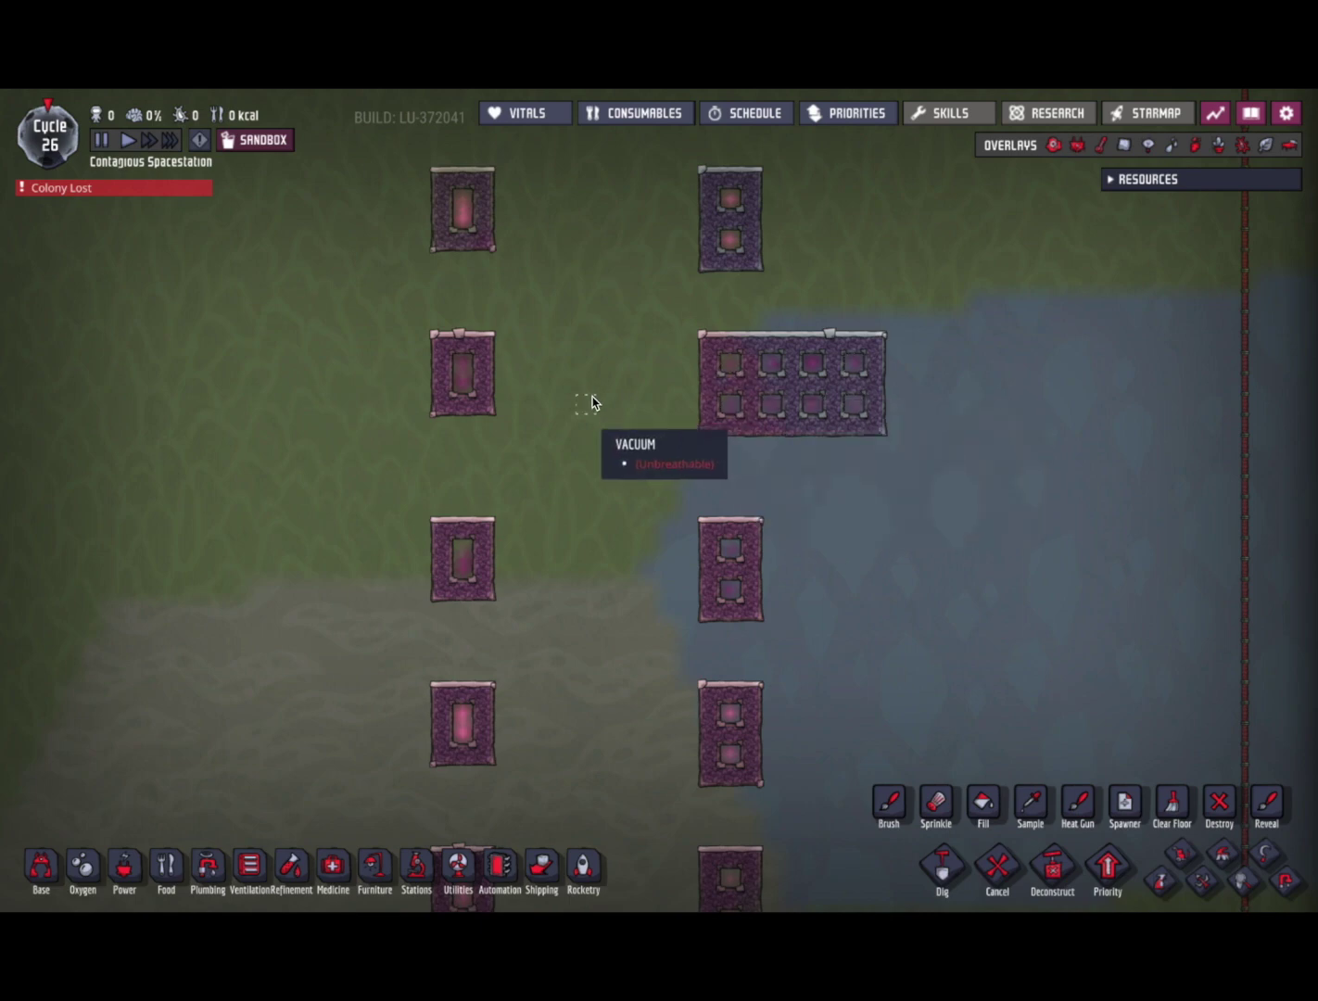
Switch to Excel and examine each cell's mass and temperature at ticks 0 and 1 on Sheet3.
{"action": "key", "text": "super+Tab"}
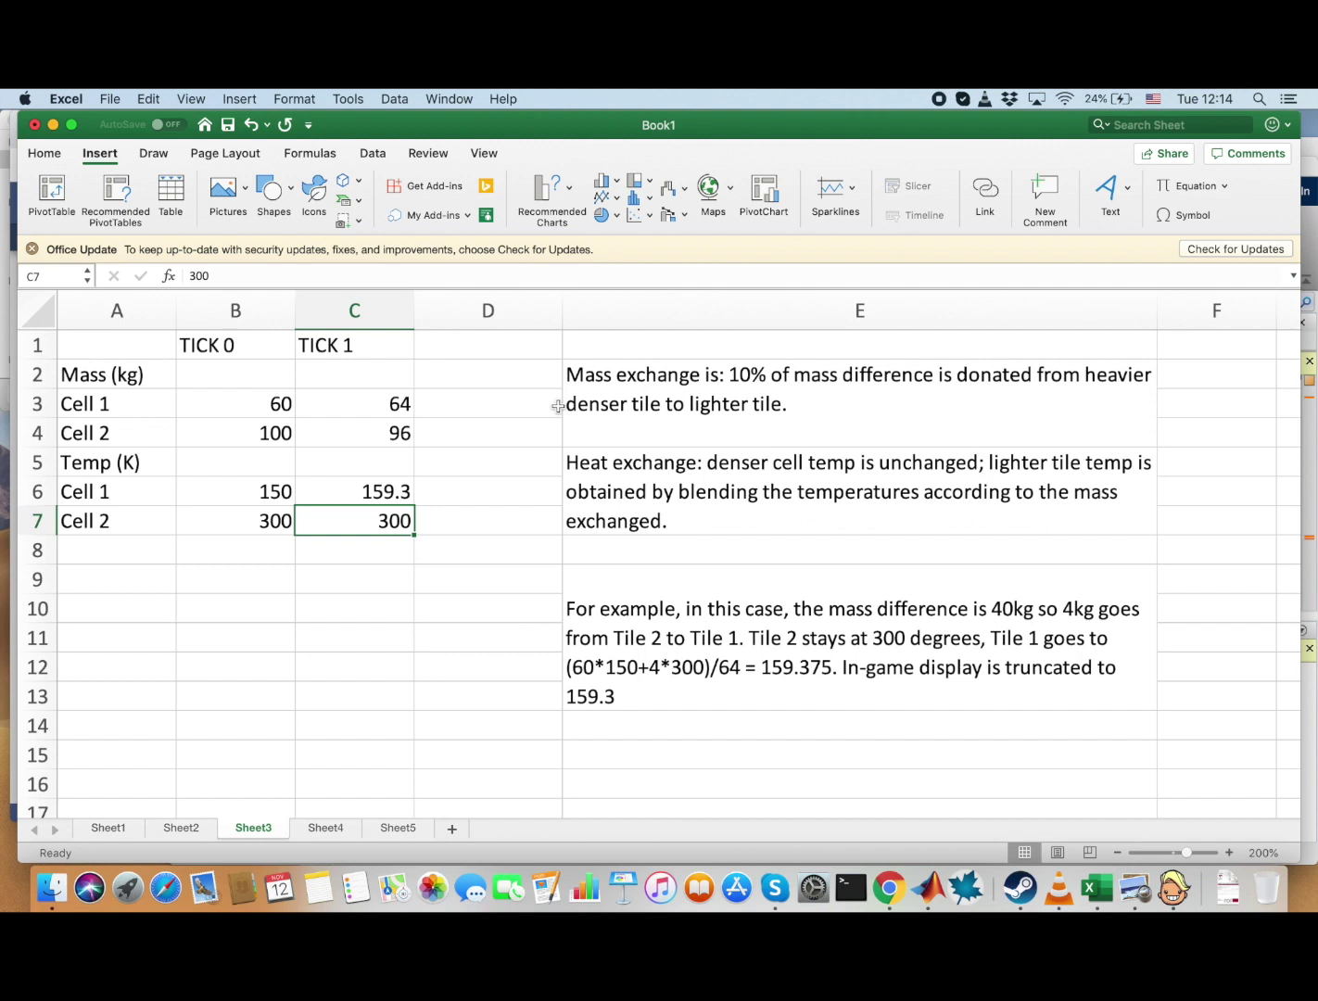
{"action": "left_click", "coordinate": [269, 404]}
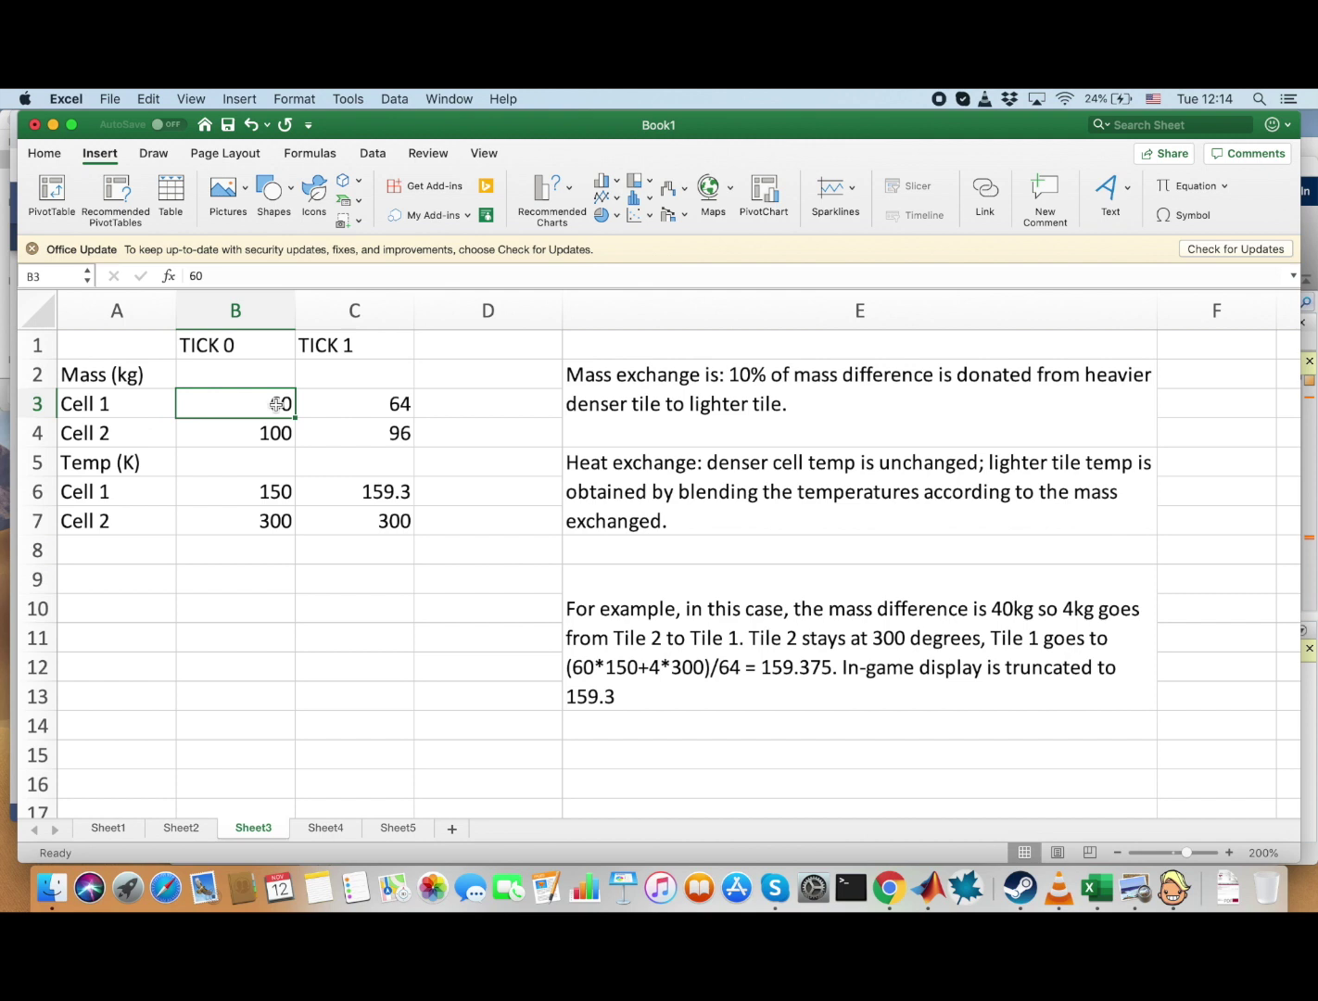
{"action": "left_click", "coordinate": [375, 403]}
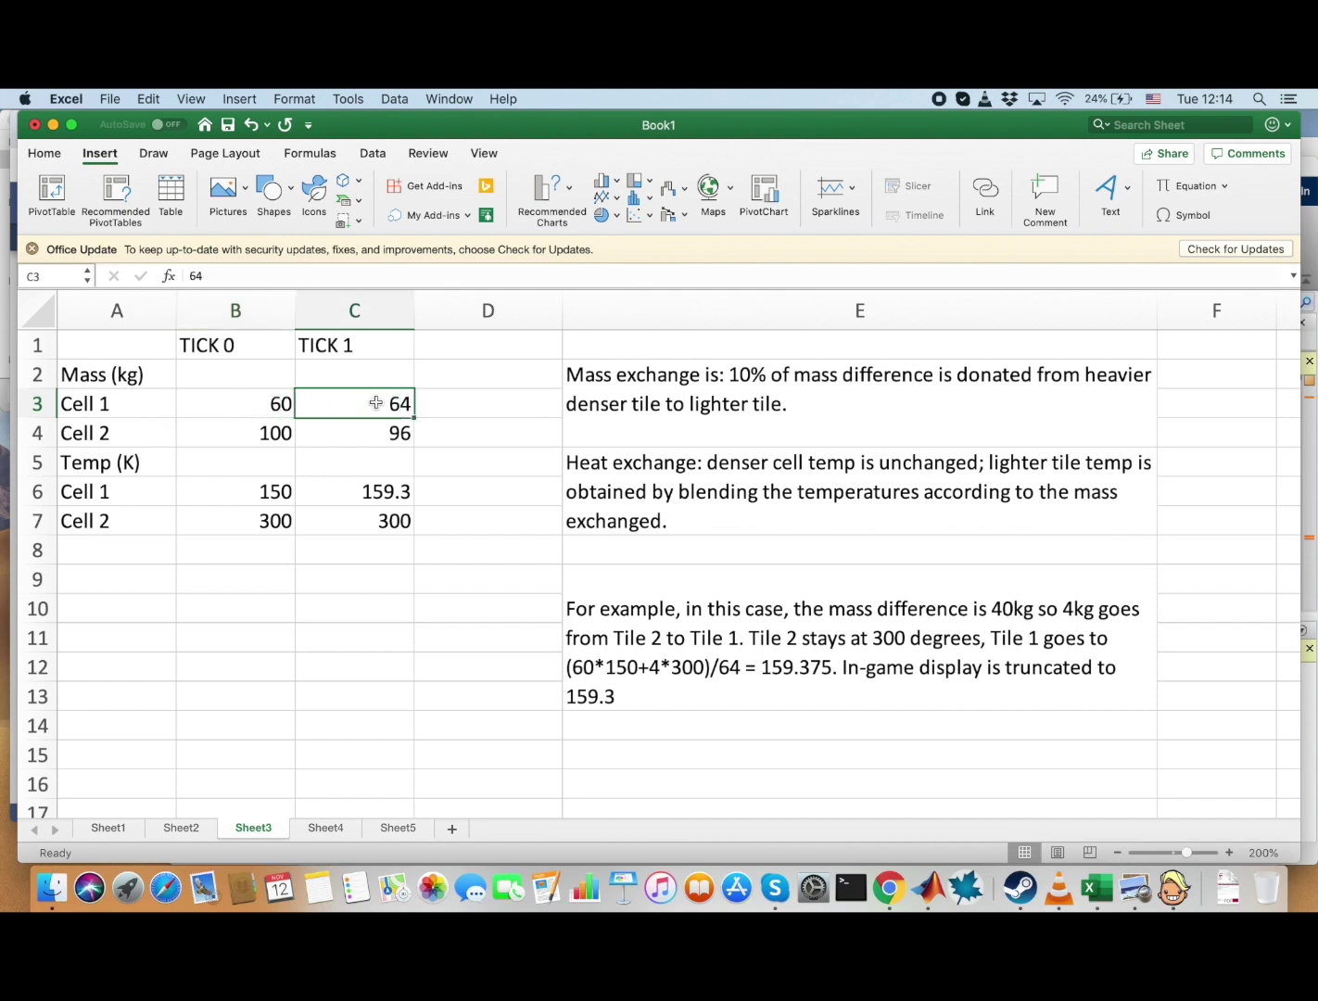
{"action": "left_click", "coordinate": [266, 432]}
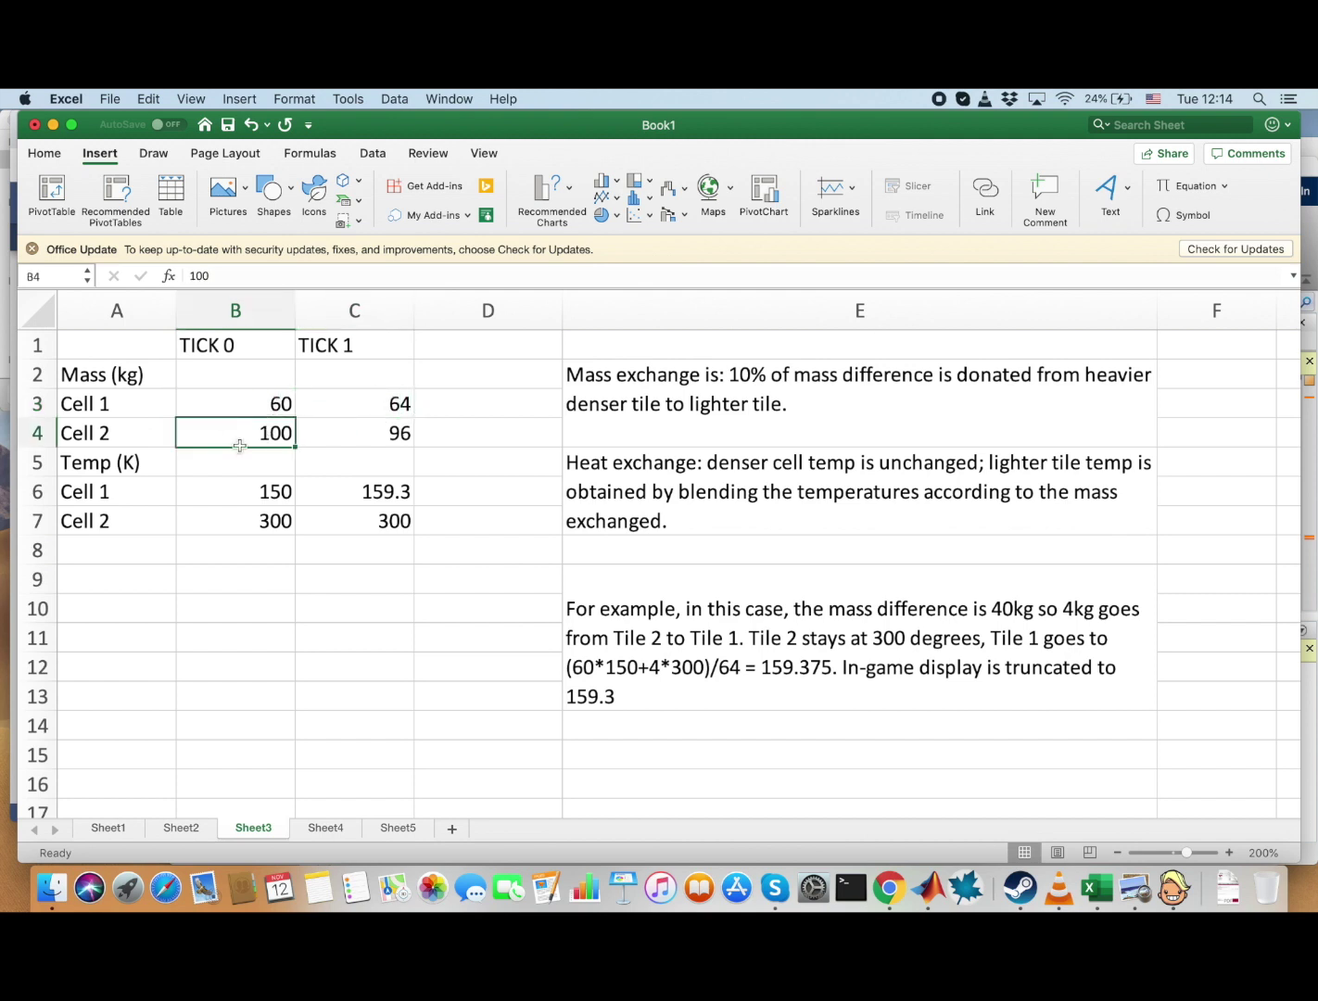
{"action": "left_click", "coordinate": [377, 433]}
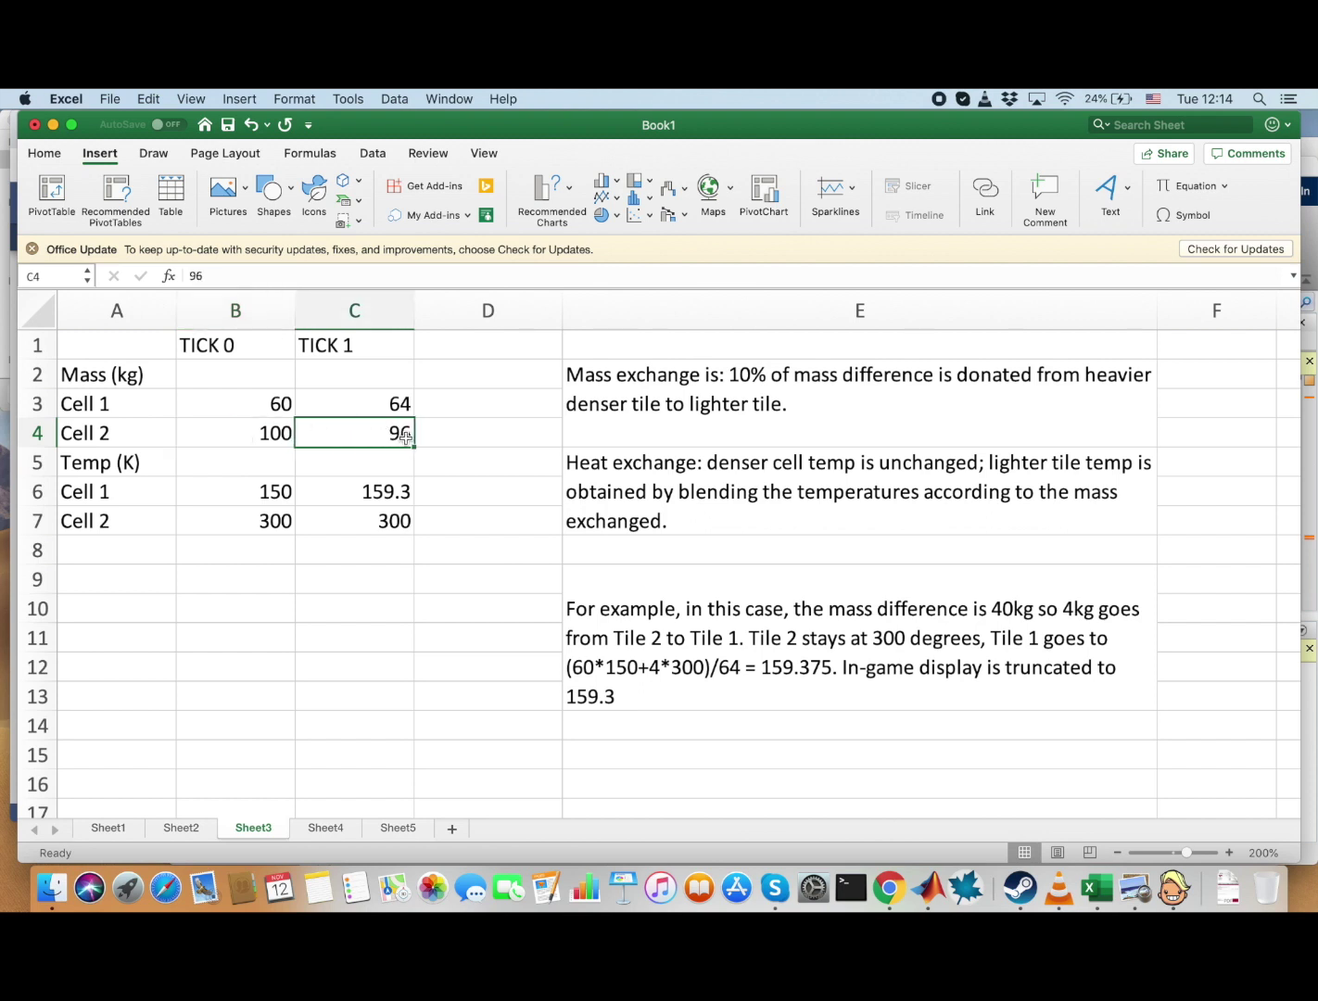
{"action": "left_click", "coordinate": [269, 495]}
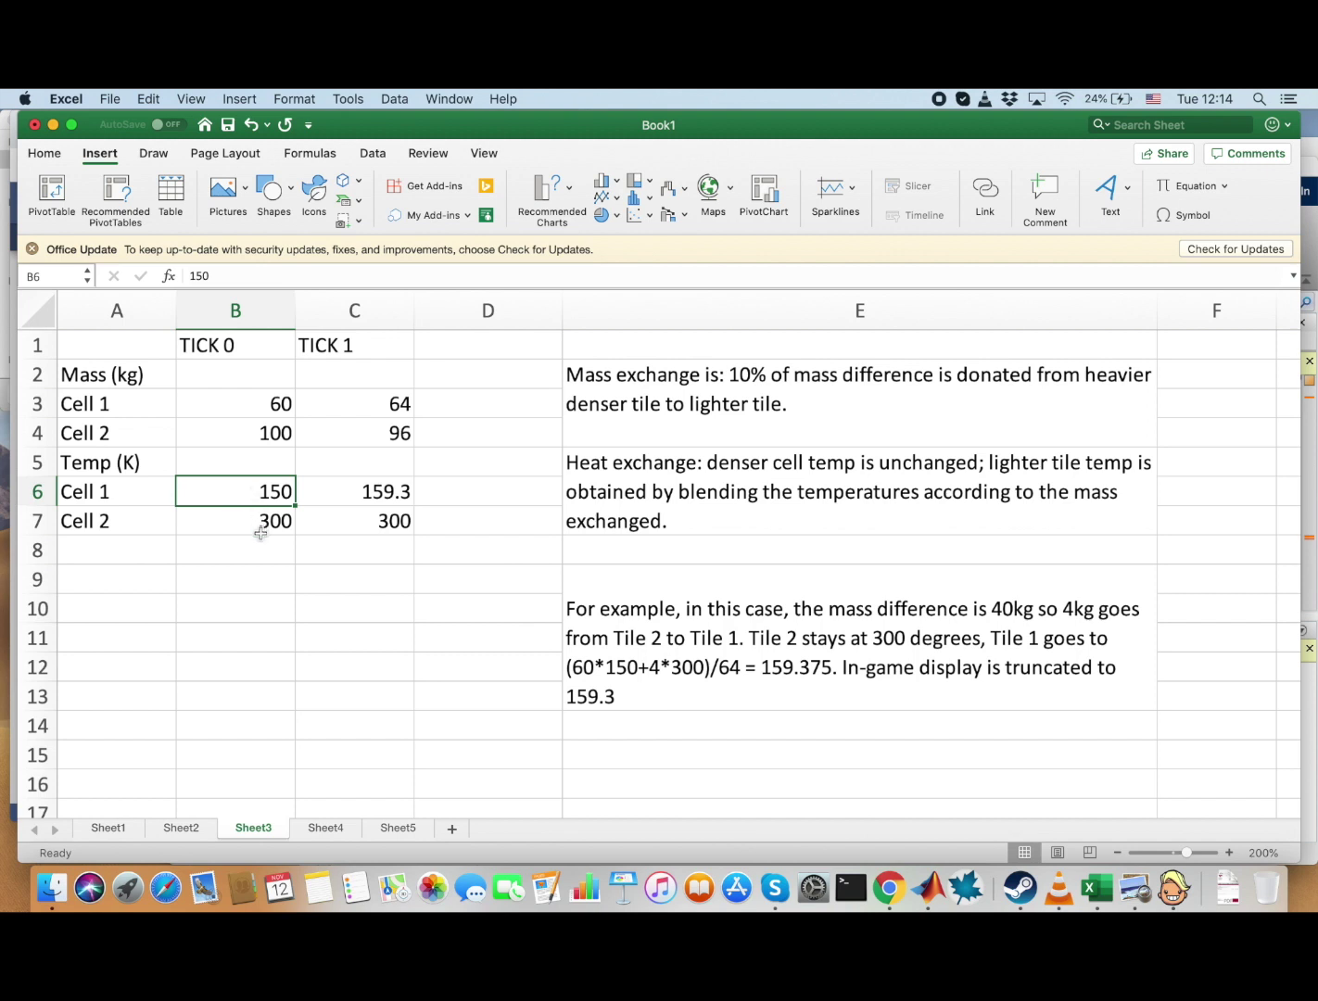
{"action": "left_click", "coordinate": [260, 525]}
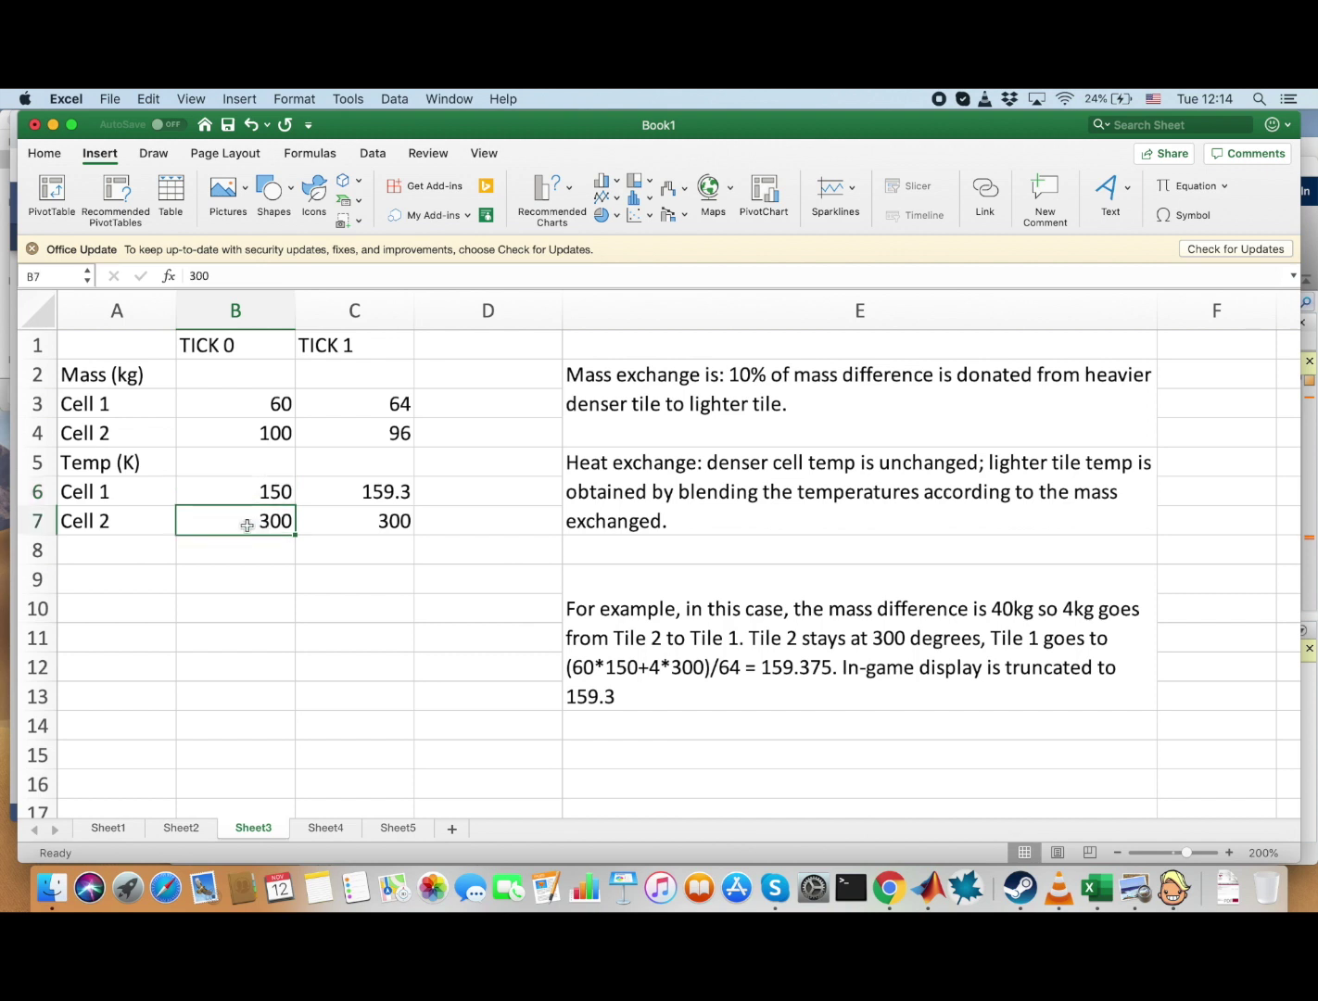
{"action": "left_click", "coordinate": [371, 521]}
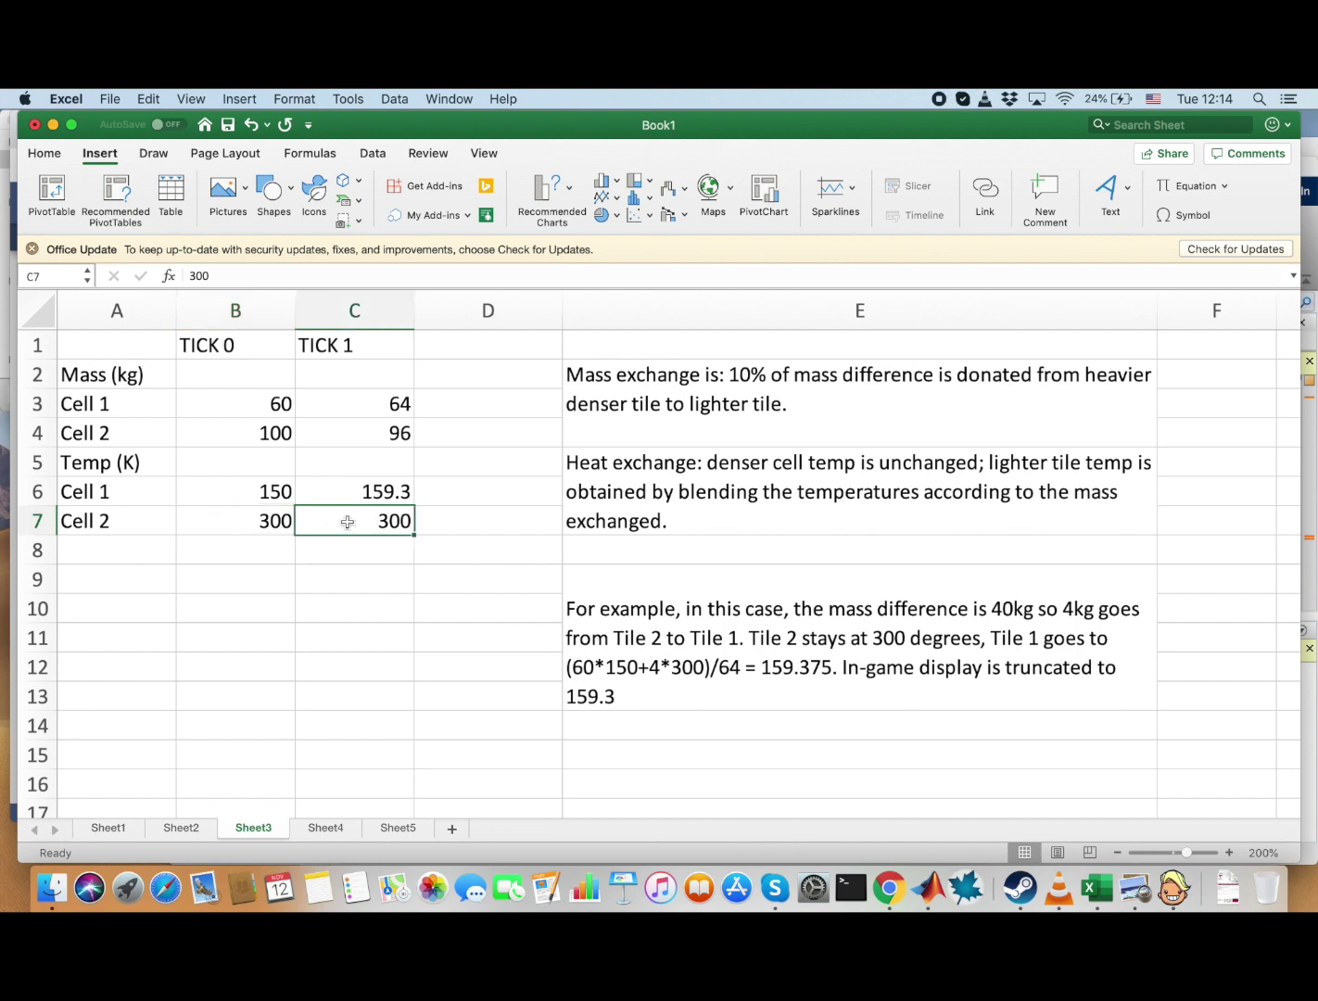
{"action": "left_click", "coordinate": [391, 495]}
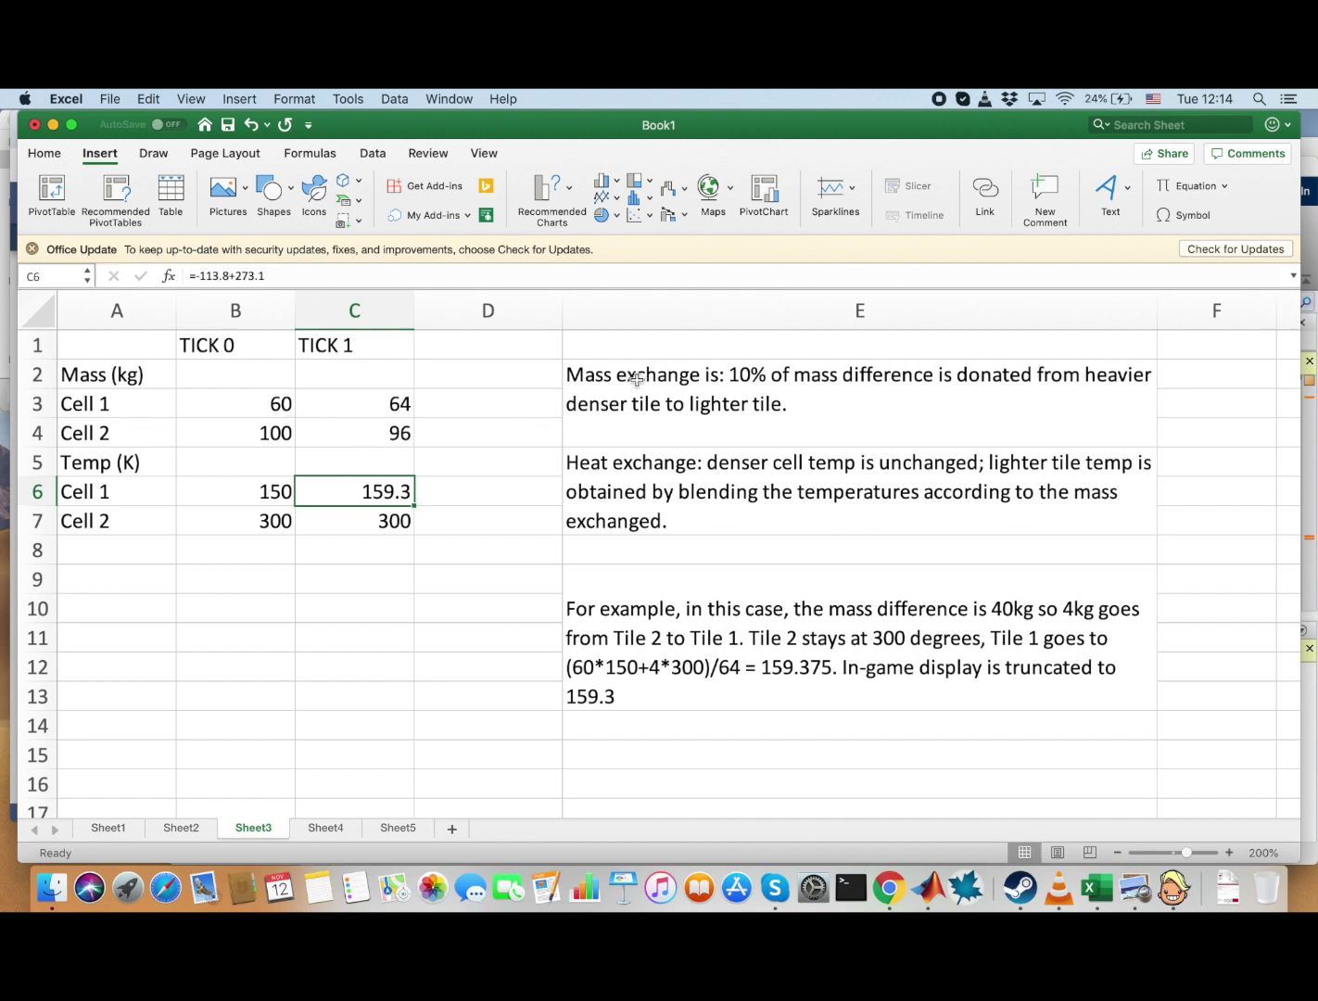
Compare the Sheet3 mass block B3:C4 and each cell's temperature row between tick 0 and tick 1 against the exchange rules.
{"action": "left_click", "coordinate": [269, 408]}
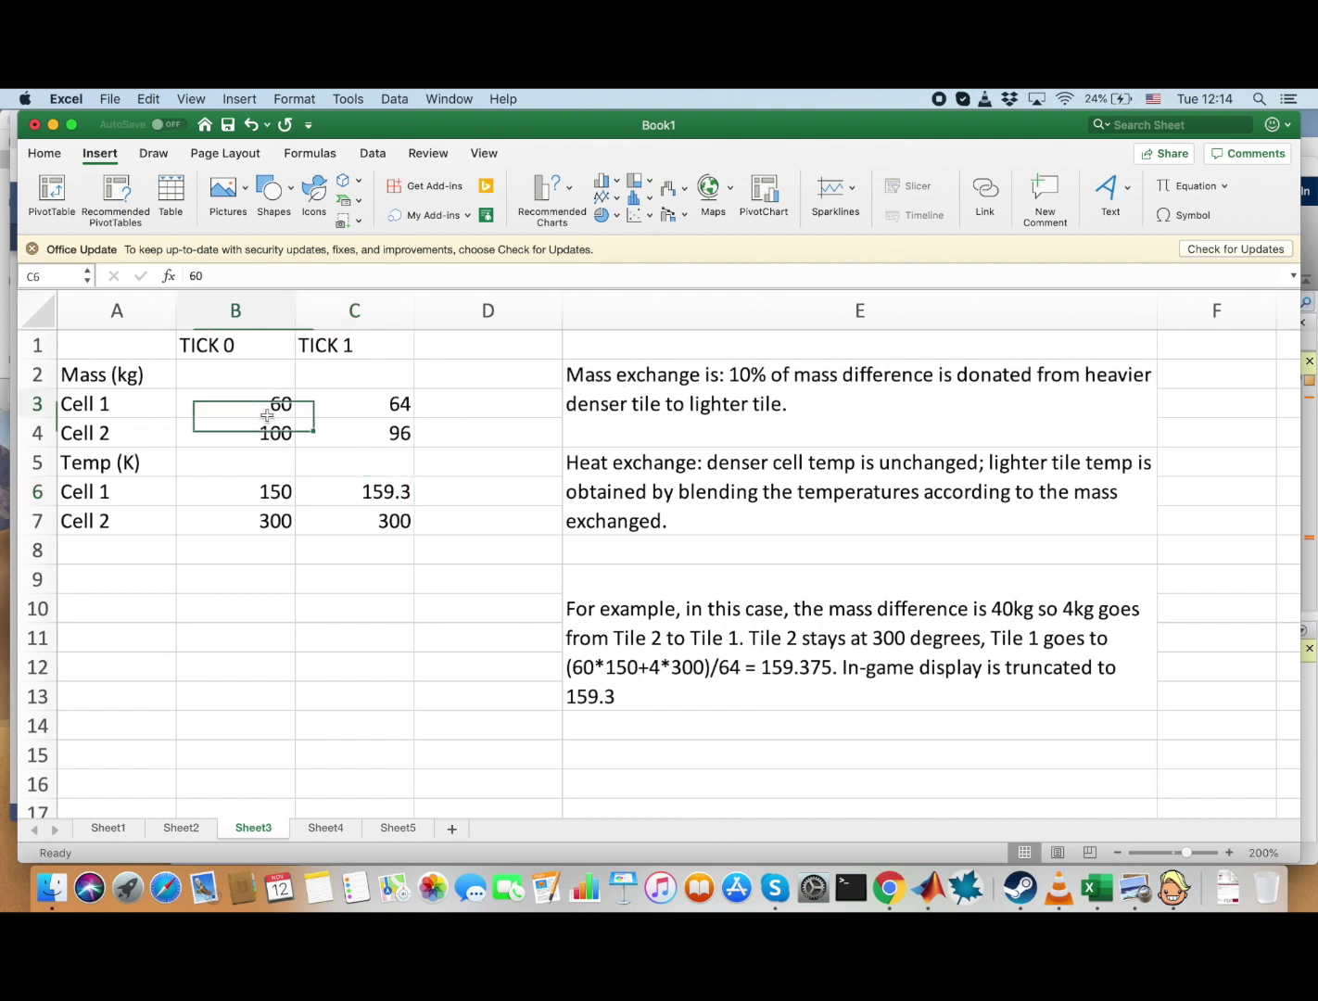
{"action": "key", "text": "shift+Right"}
{"action": "key", "text": "shift+Down"}
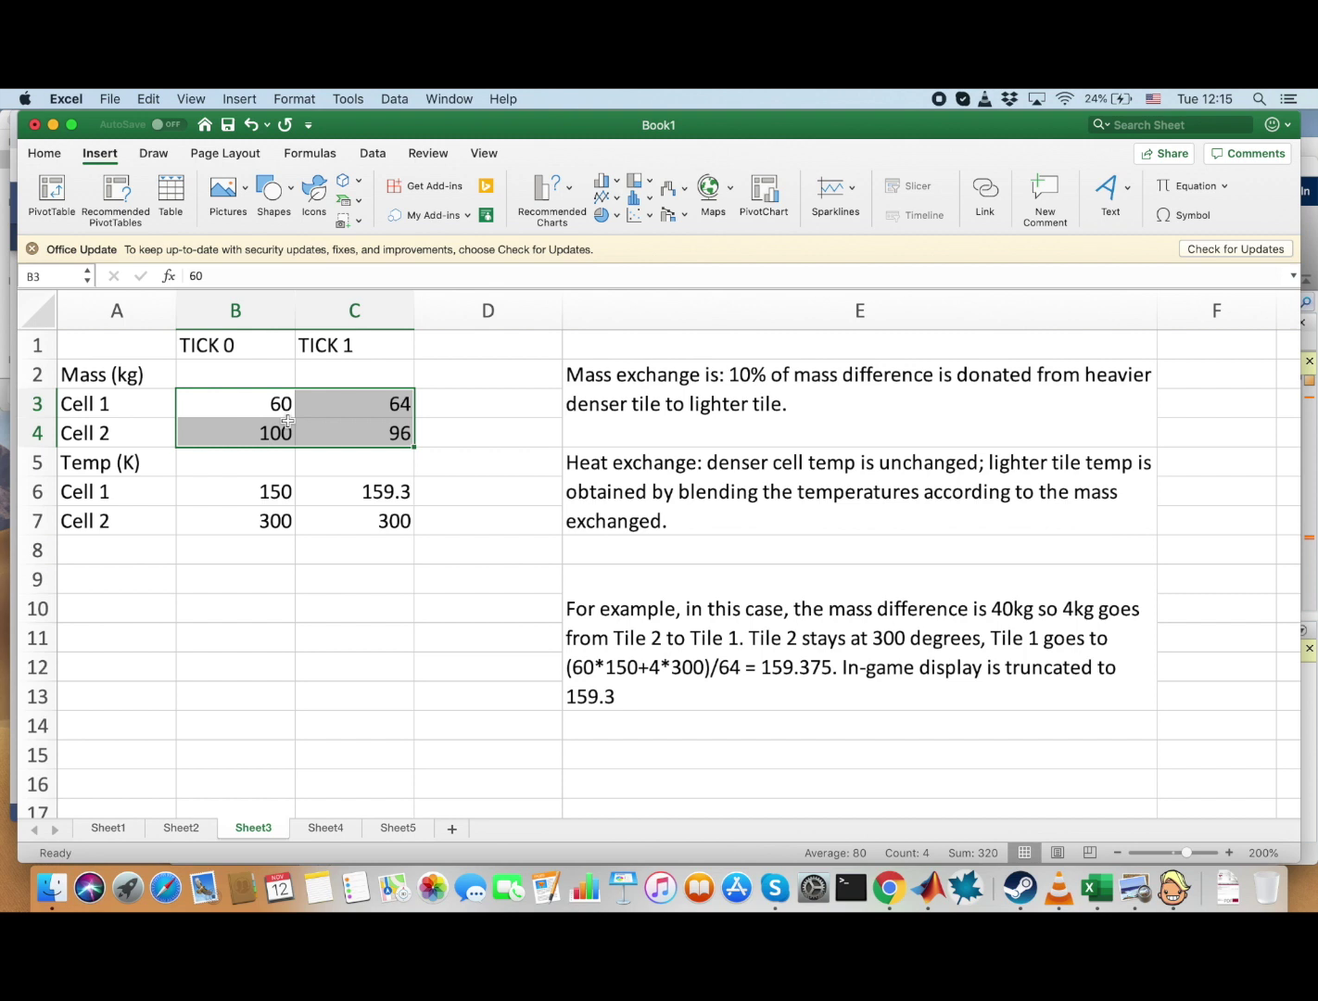
{"action": "left_click", "coordinate": [265, 520]}
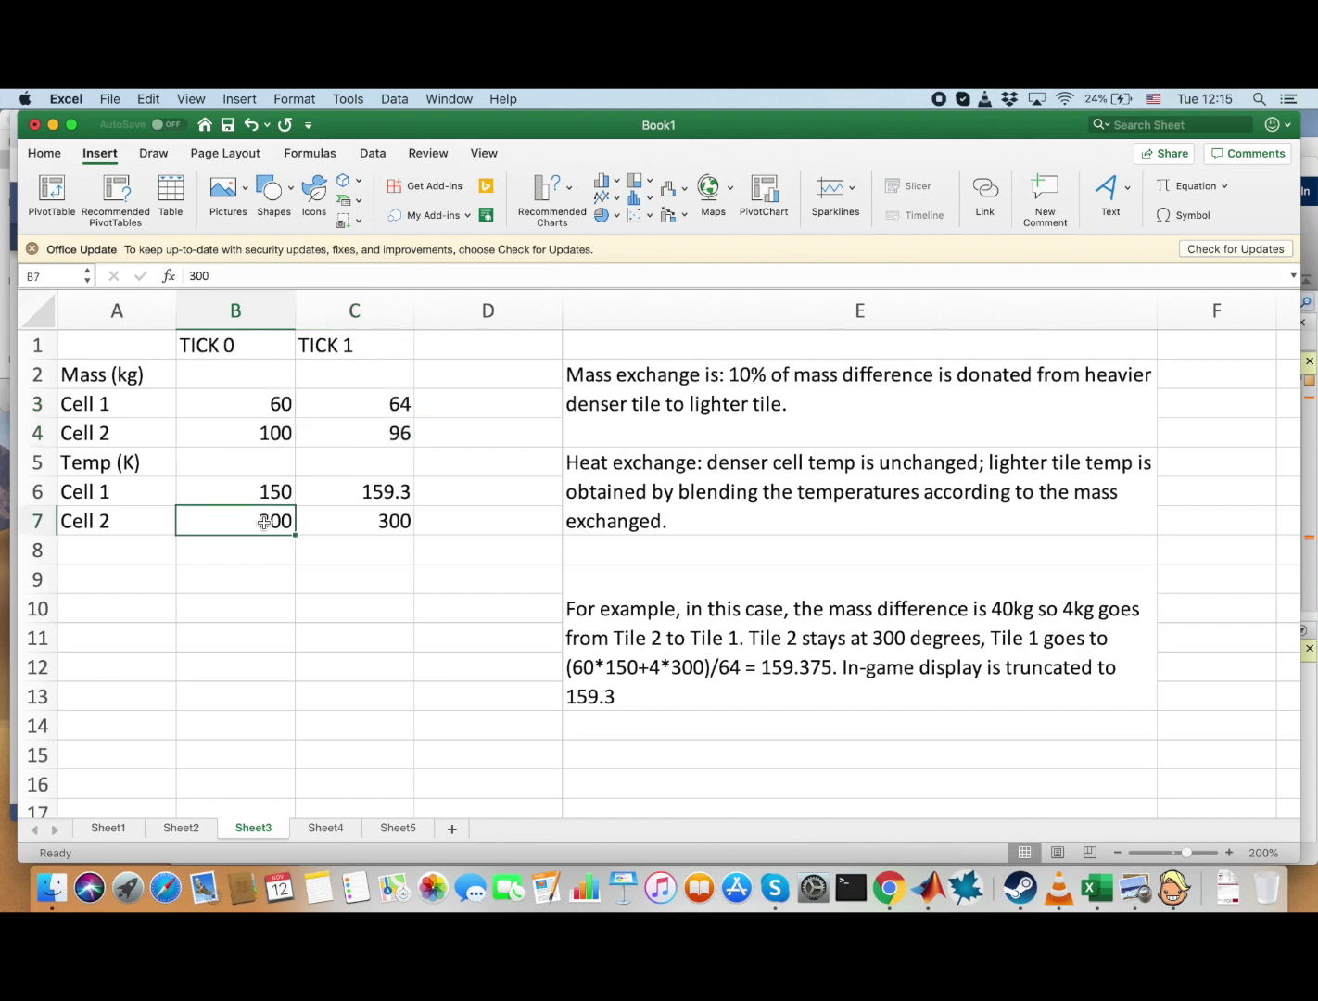
{"action": "key", "text": "shift+Right"}
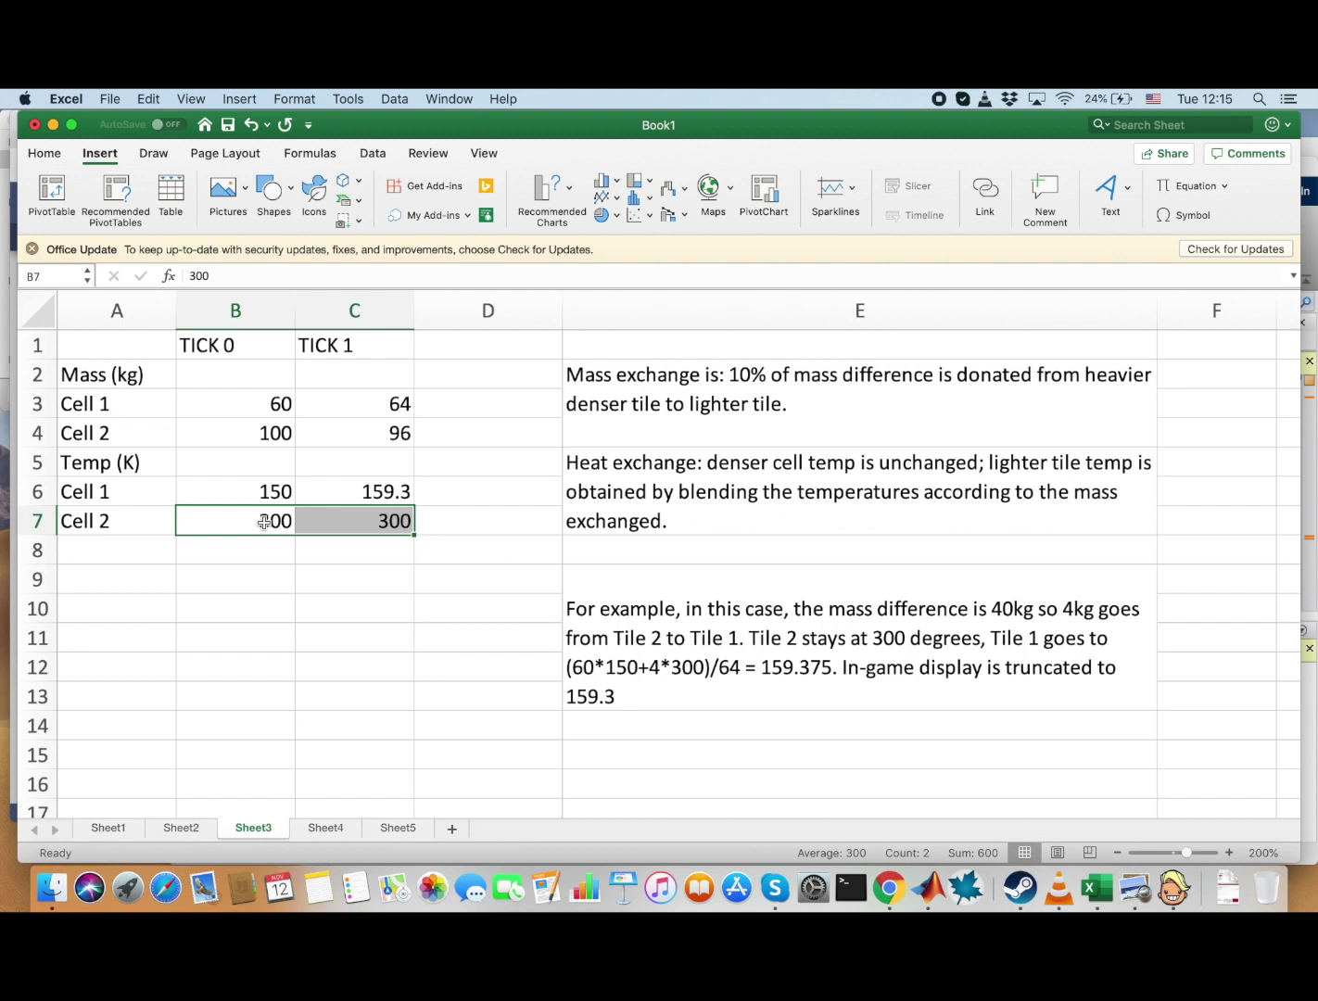
{"action": "key", "text": "Up"}
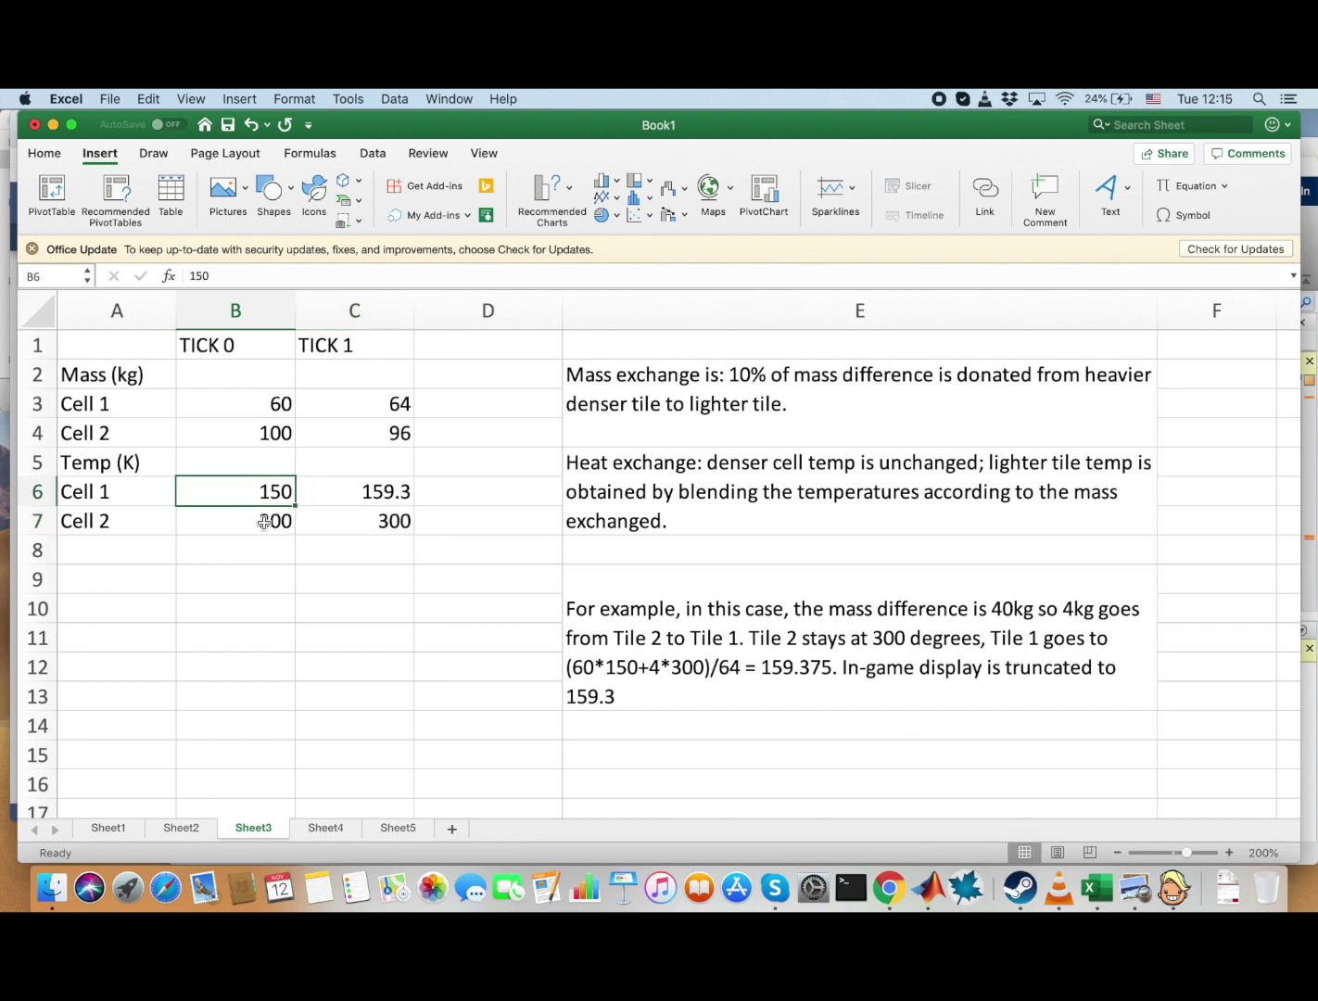
{"action": "key", "text": "shift+Right"}
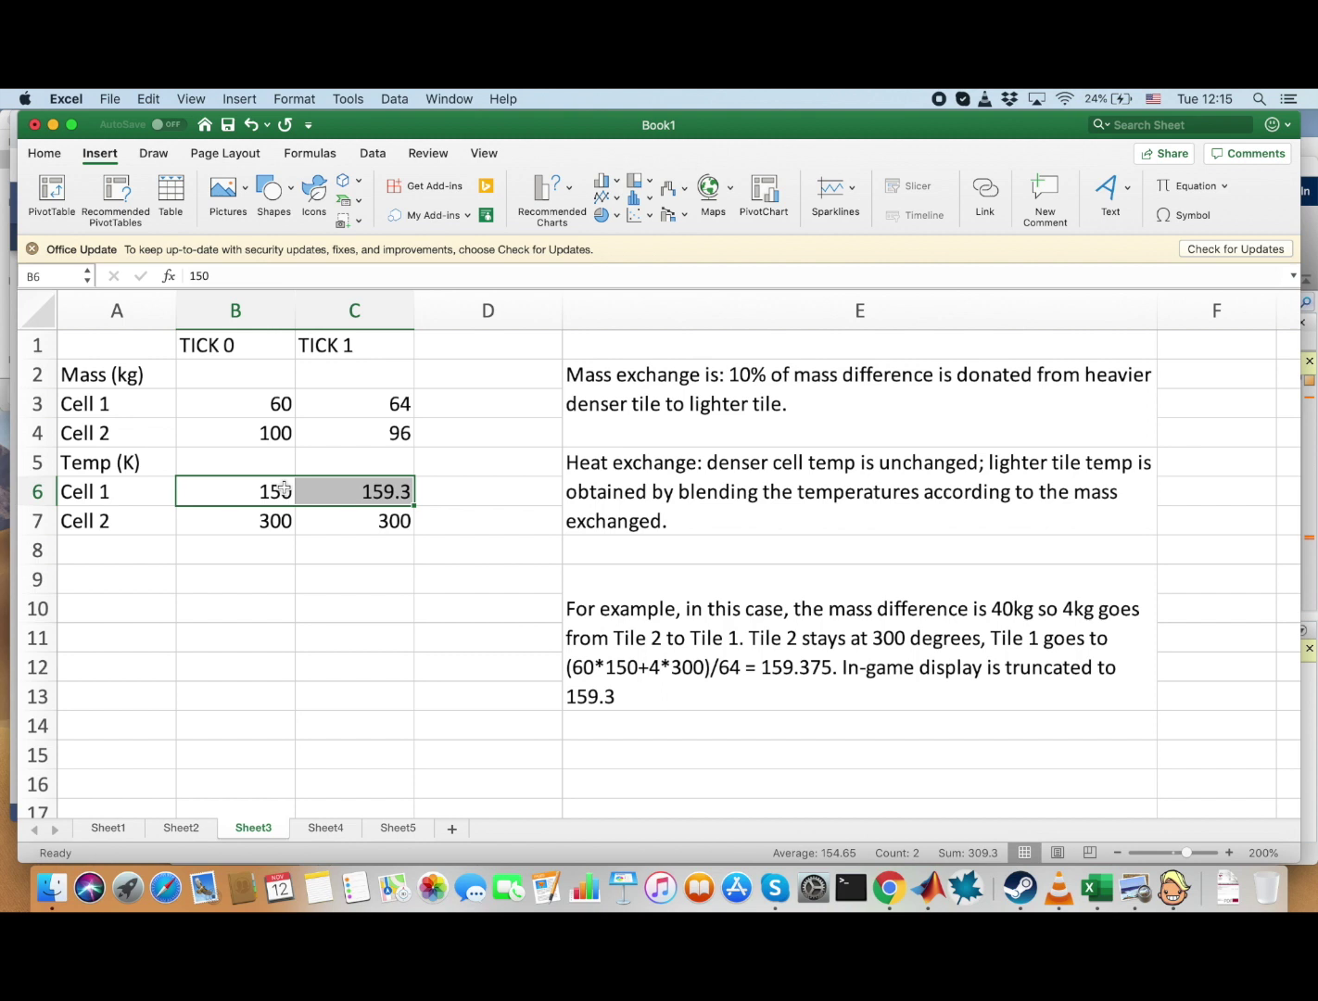
{"action": "left_click", "coordinate": [263, 519]}
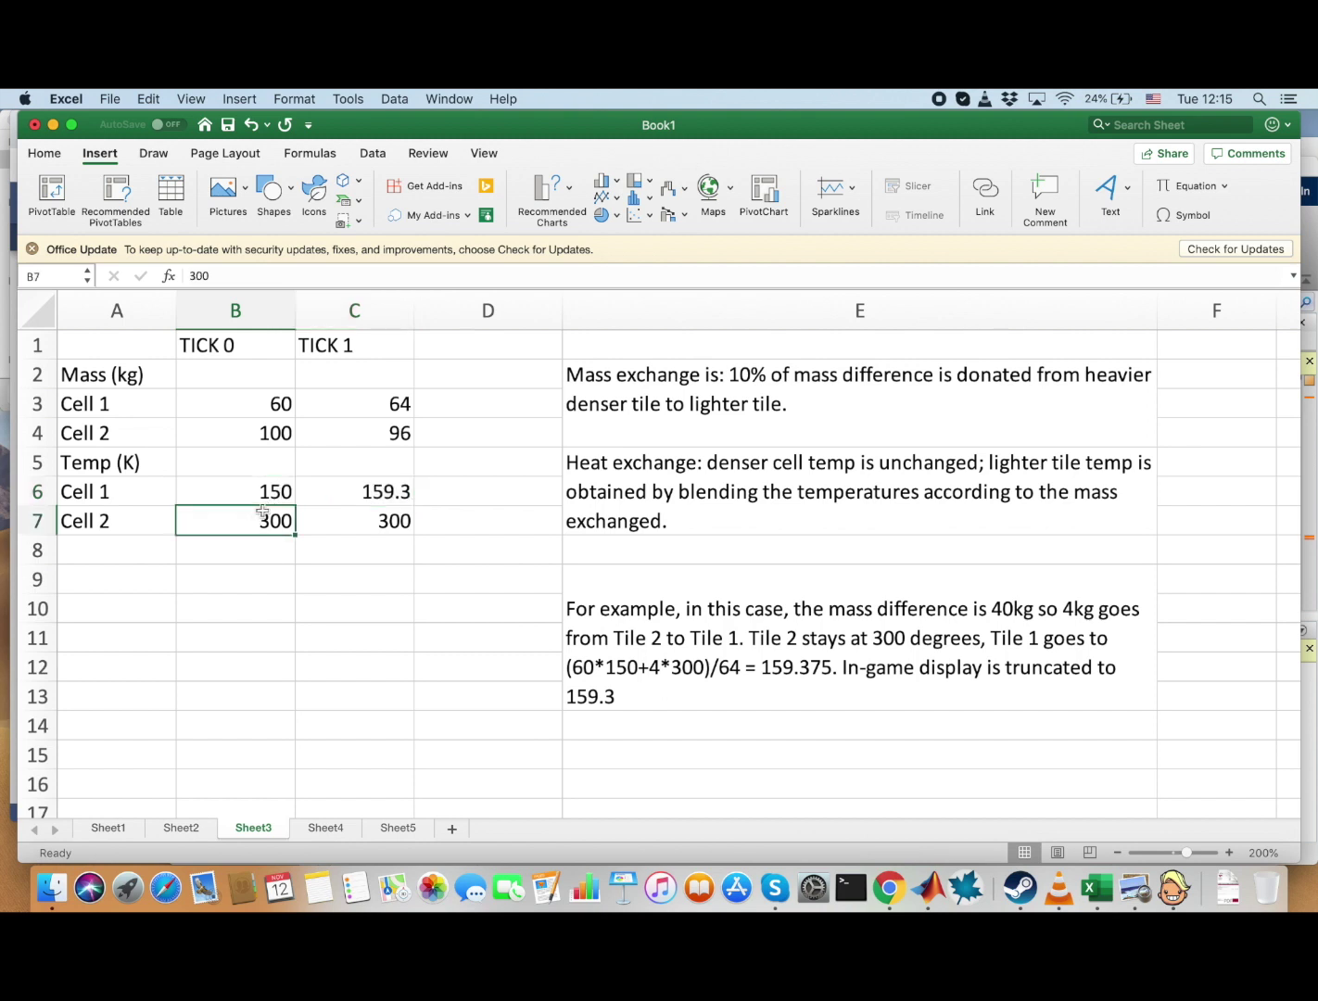
{"action": "left_click", "coordinate": [367, 492]}
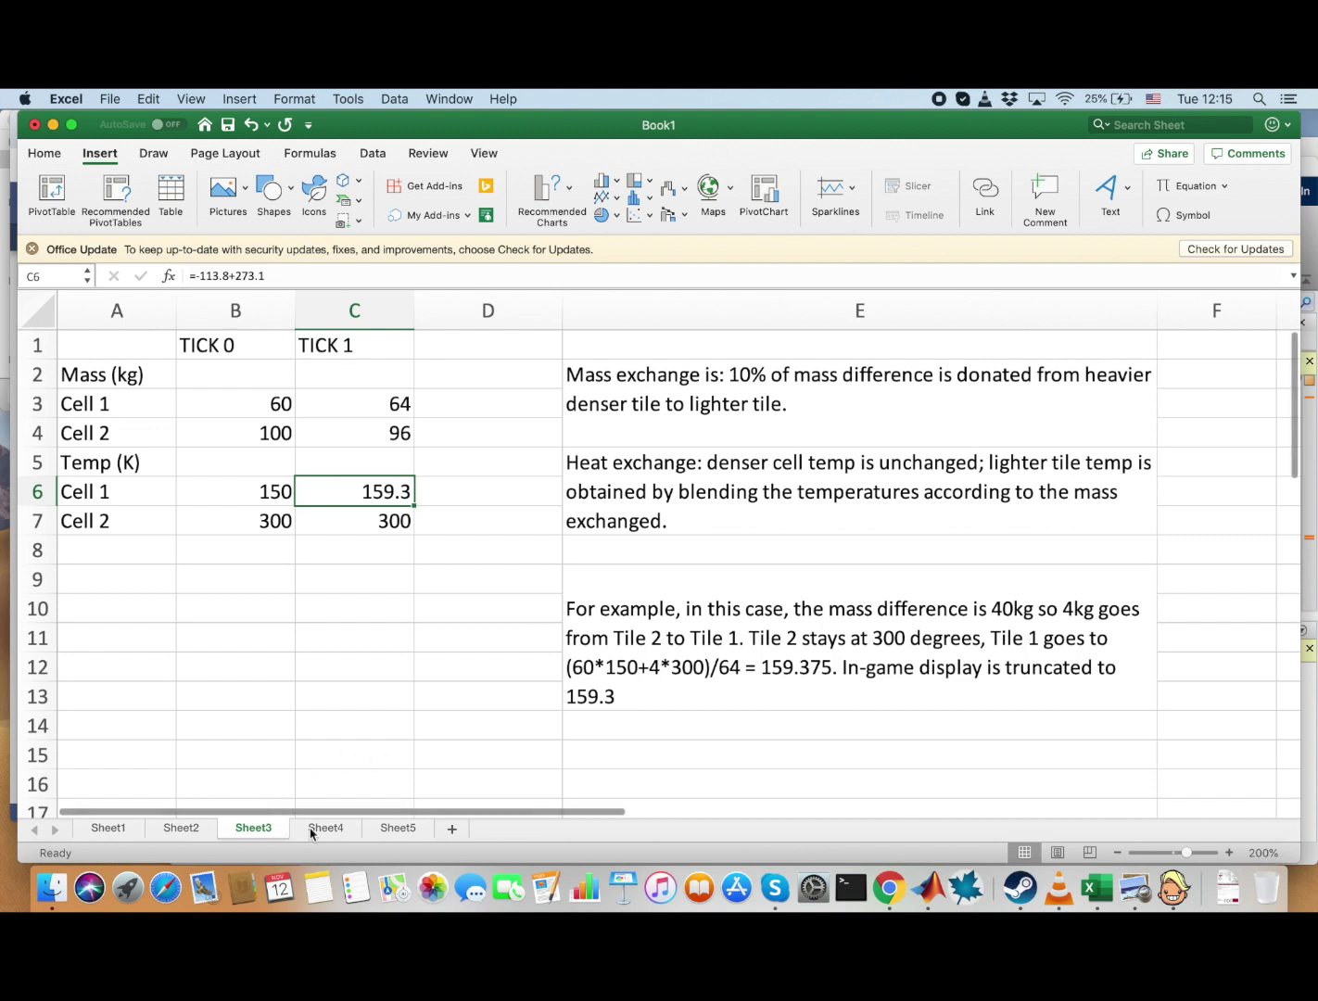
Review the mass and temperature cases on Sheet4 and Sheet5, checking both cells' starting temperatures on Sheet5.
{"action": "left_click", "coordinate": [316, 827]}
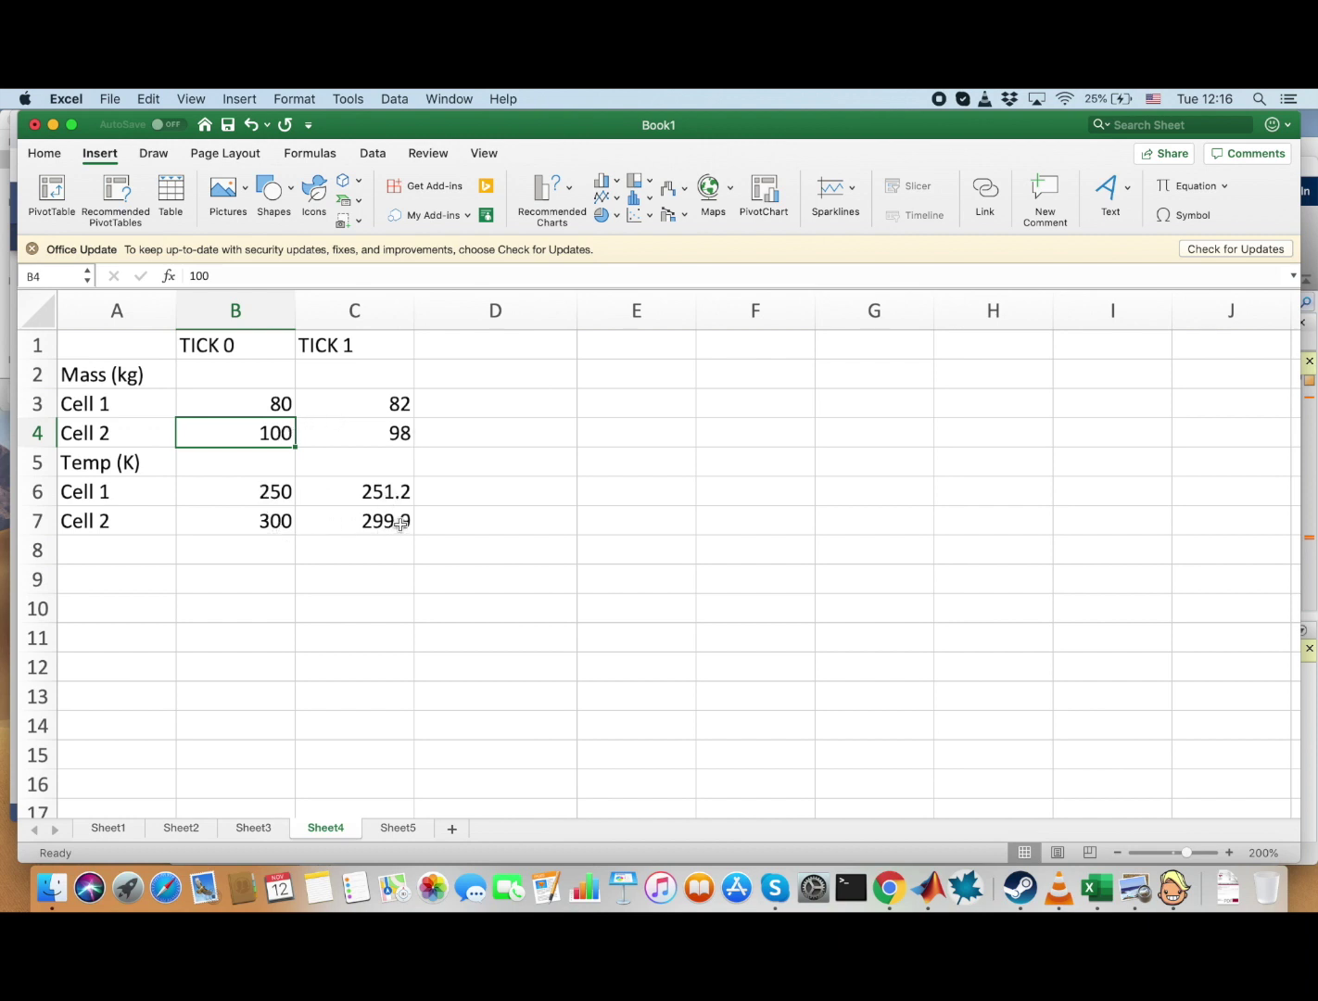
{"action": "left_click", "coordinate": [387, 830]}
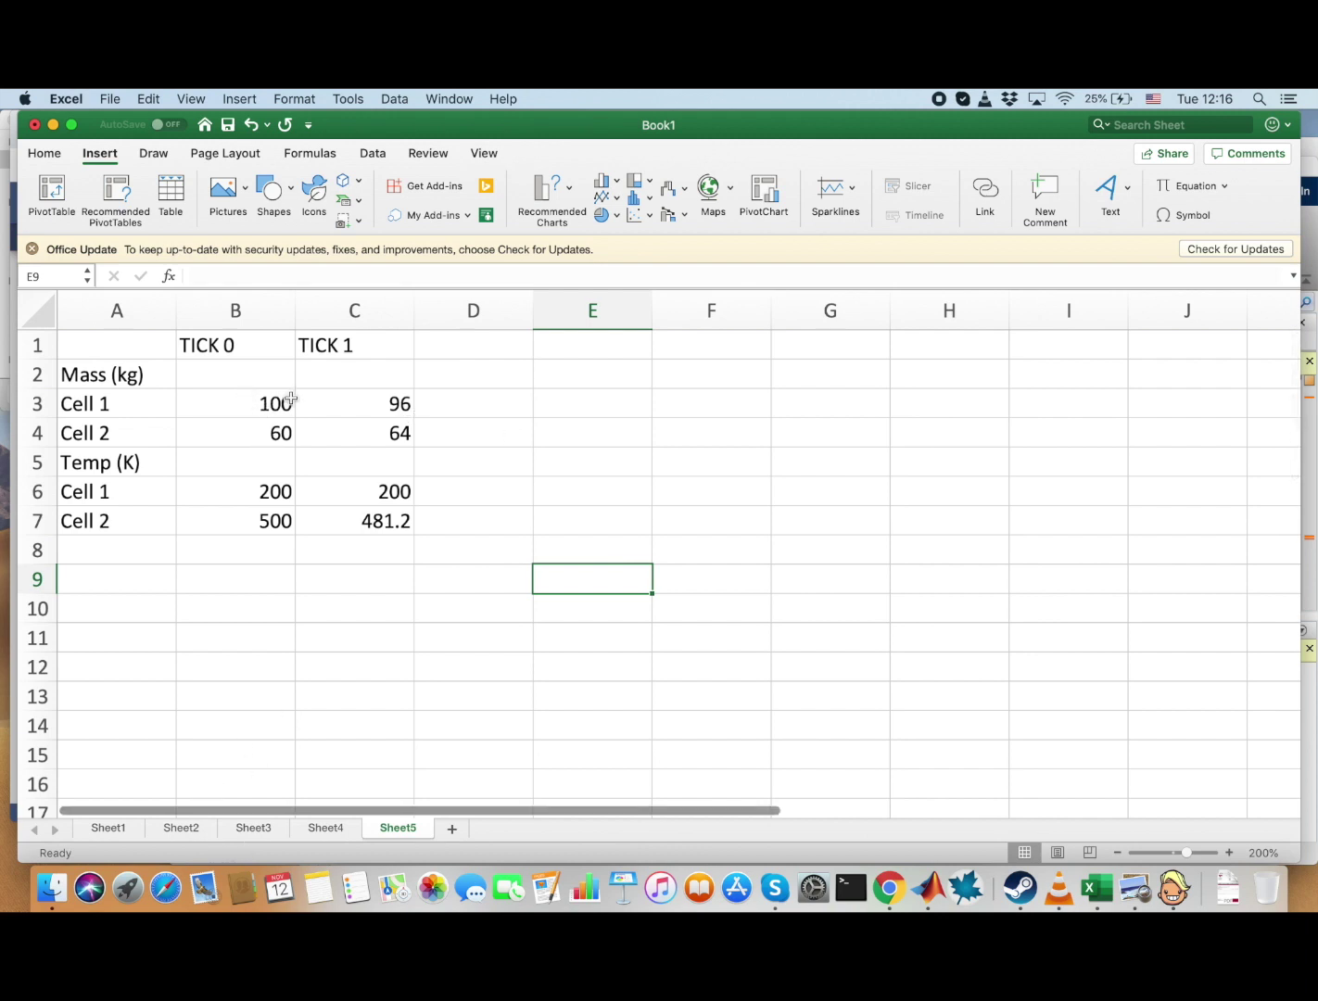
{"action": "left_click", "coordinate": [275, 433]}
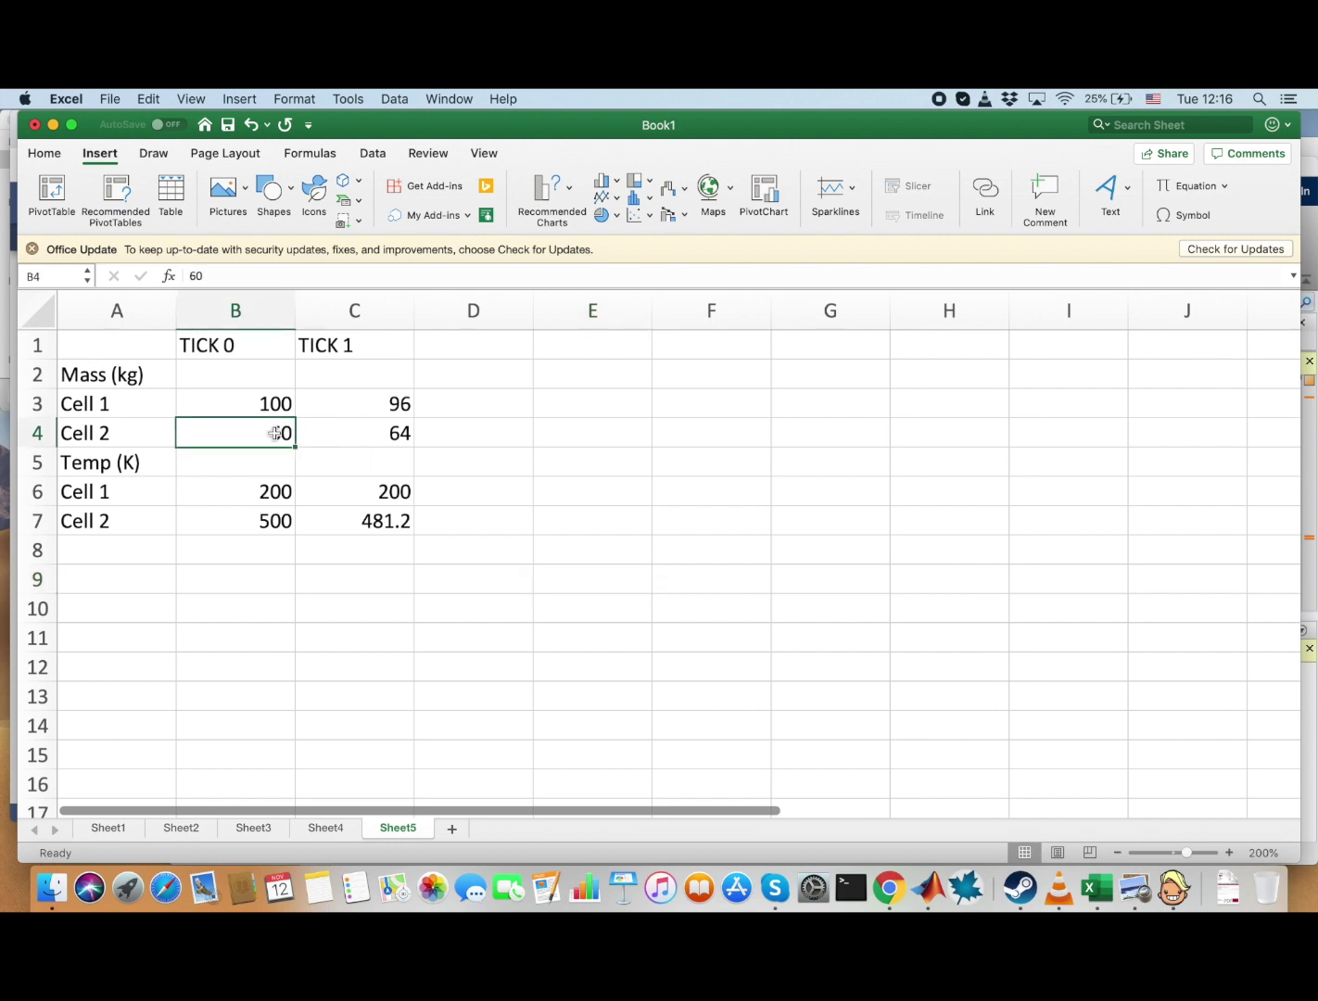
{"action": "left_click", "coordinate": [271, 492]}
{"action": "left_click", "coordinate": [361, 494]}
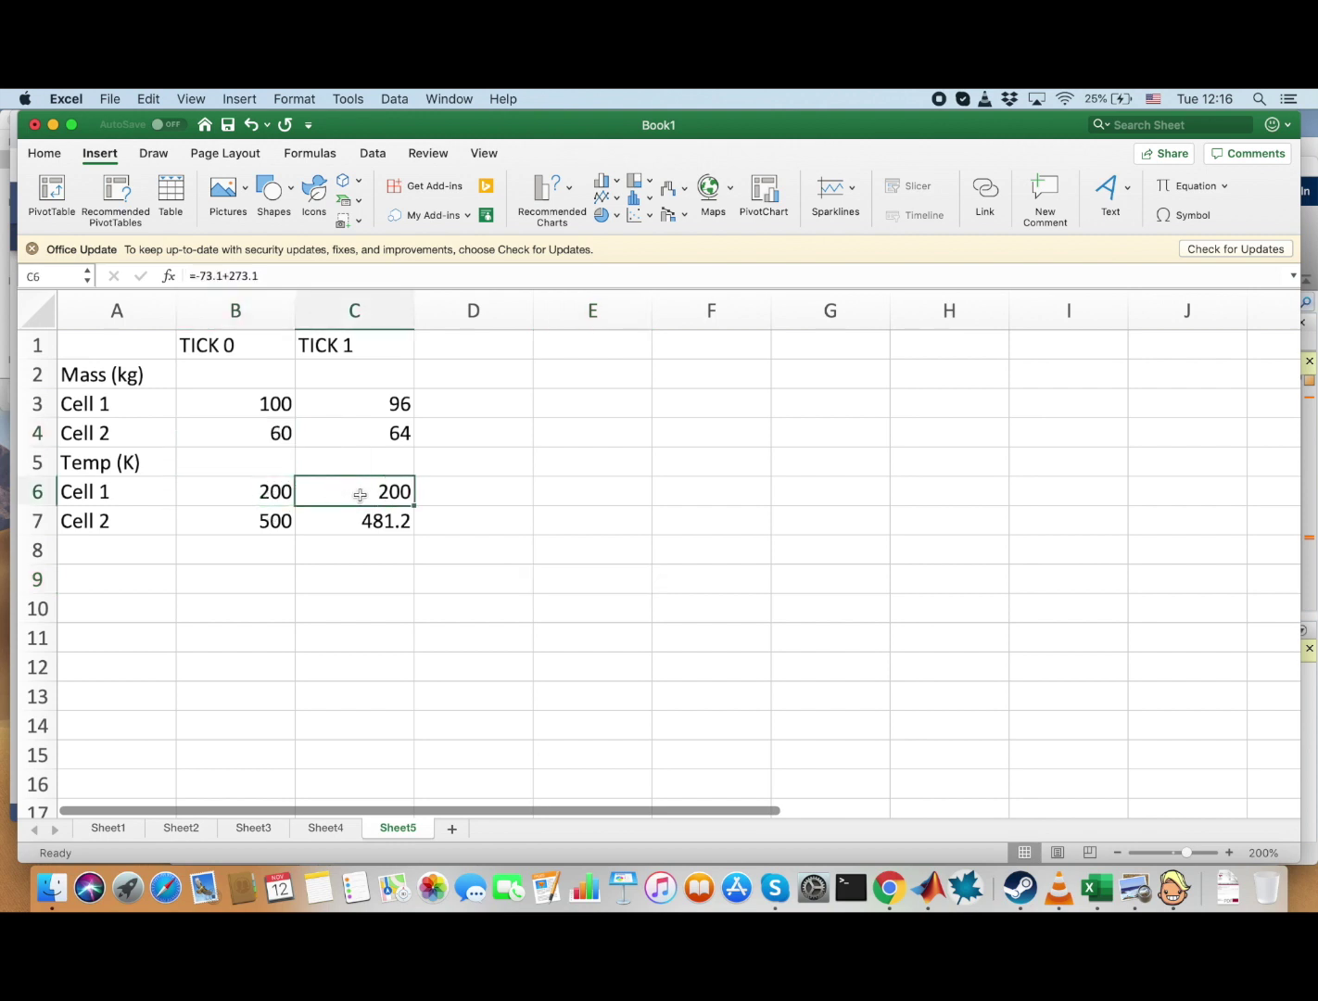
{"action": "left_click", "coordinate": [270, 527]}
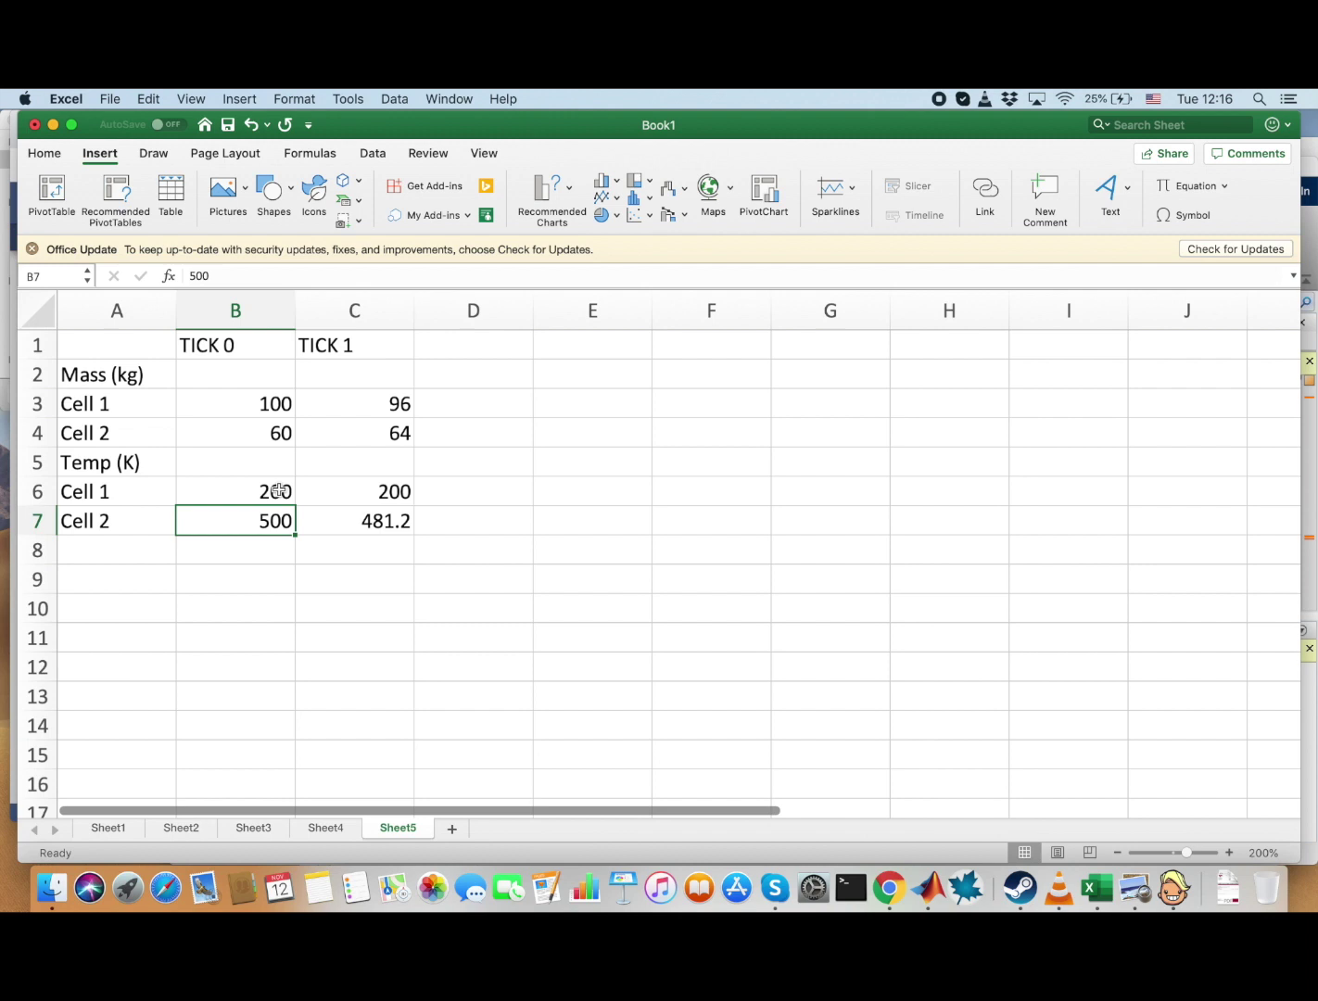
Compare the denser cell's temperature across both ticks on Sheet3 (Cell 2) and Sheet5 (Cell 1).
{"action": "left_click", "coordinate": [256, 830]}
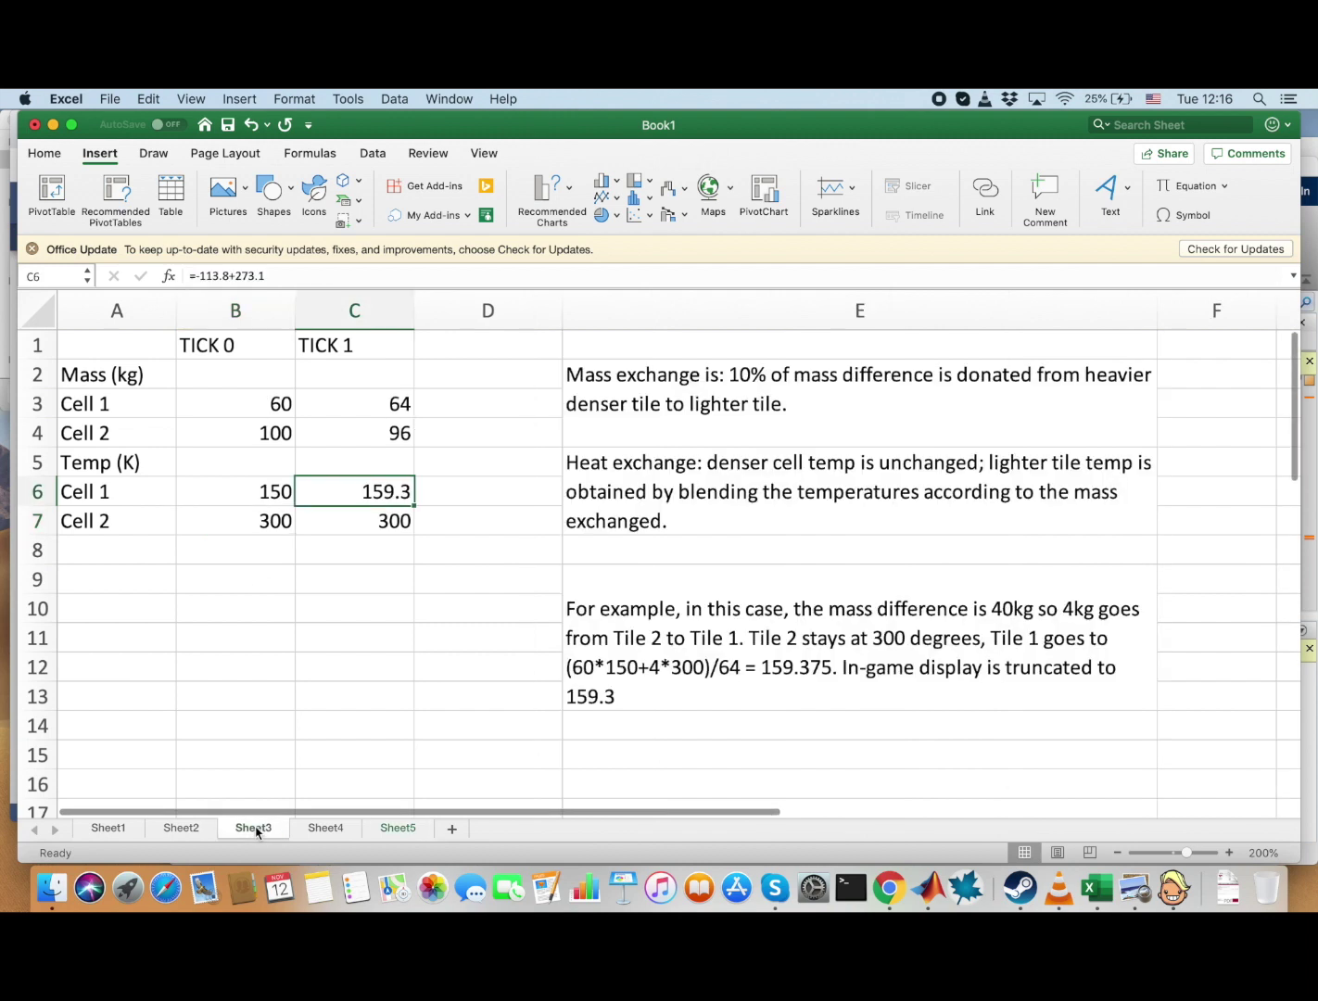
{"action": "left_click", "coordinate": [267, 516]}
{"action": "left_click", "coordinate": [341, 517]}
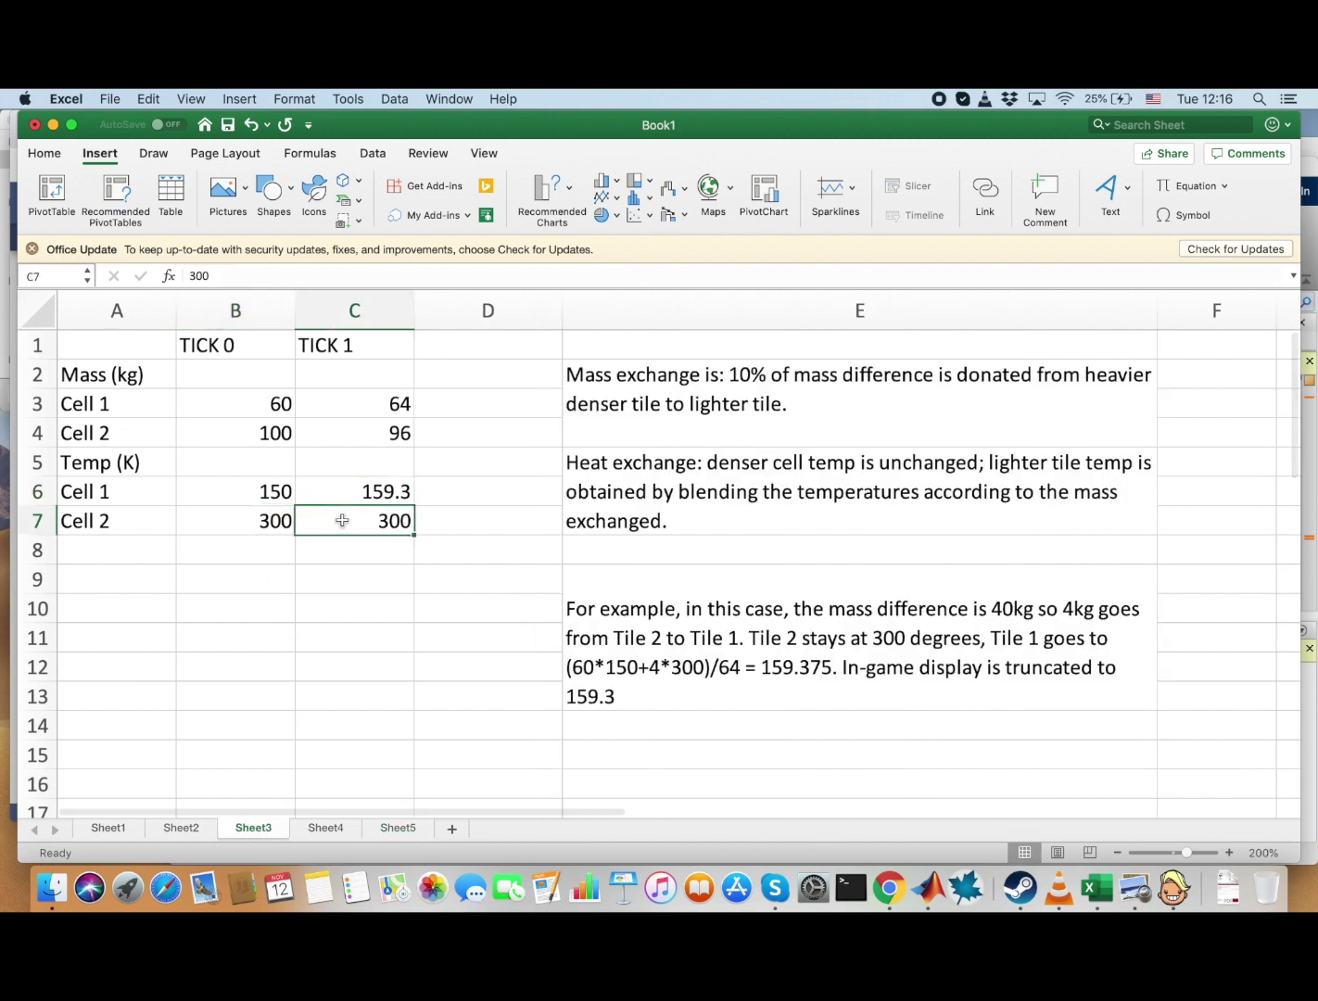
{"action": "left_click", "coordinate": [388, 832]}
{"action": "left_click", "coordinate": [260, 496]}
{"action": "left_click", "coordinate": [362, 489]}
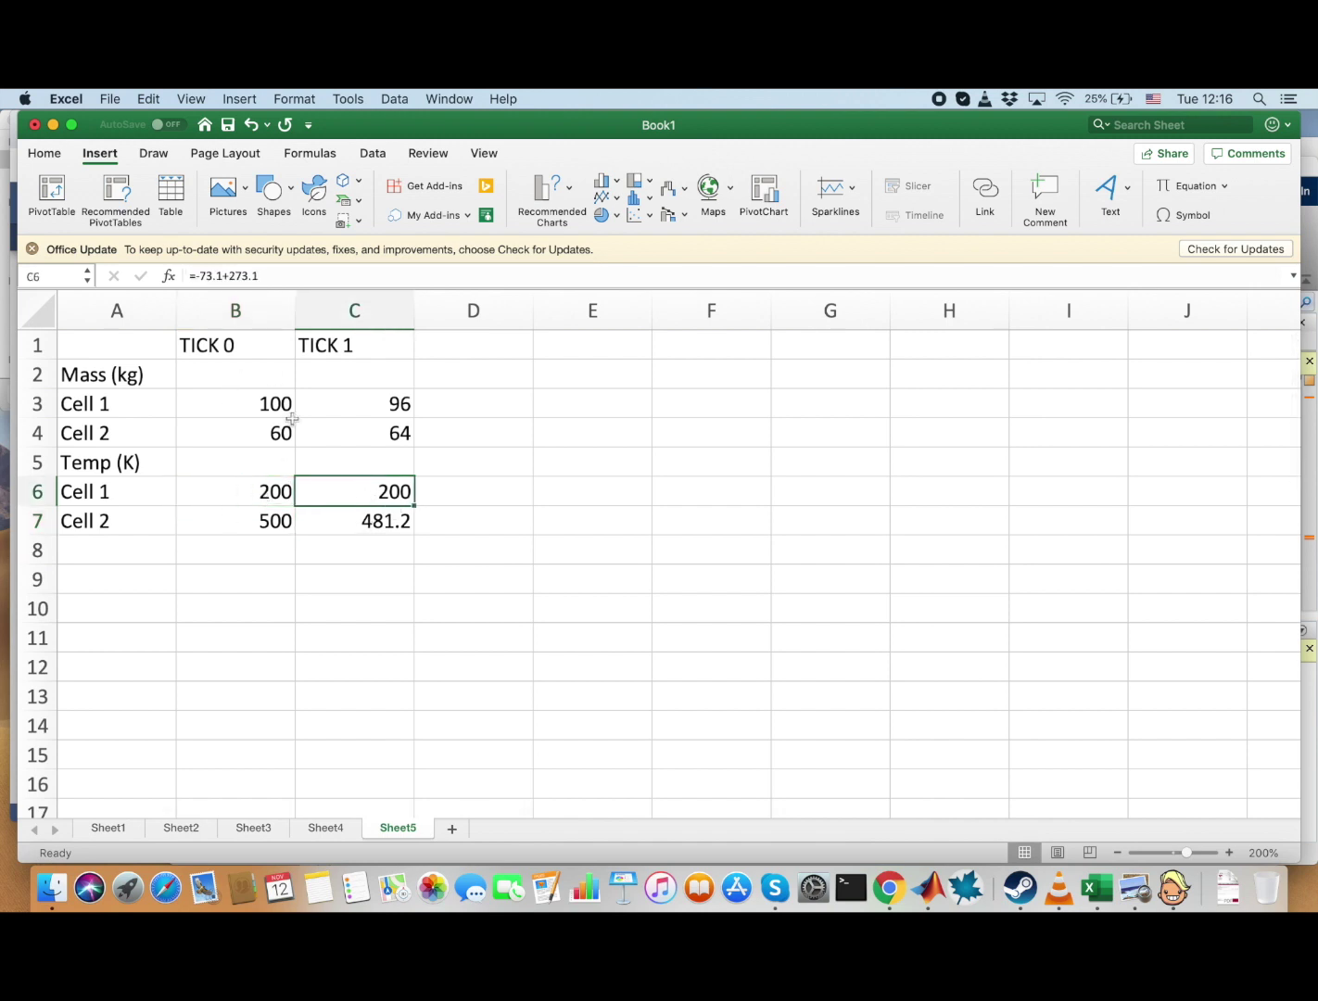
{"action": "left_click", "coordinate": [268, 495]}
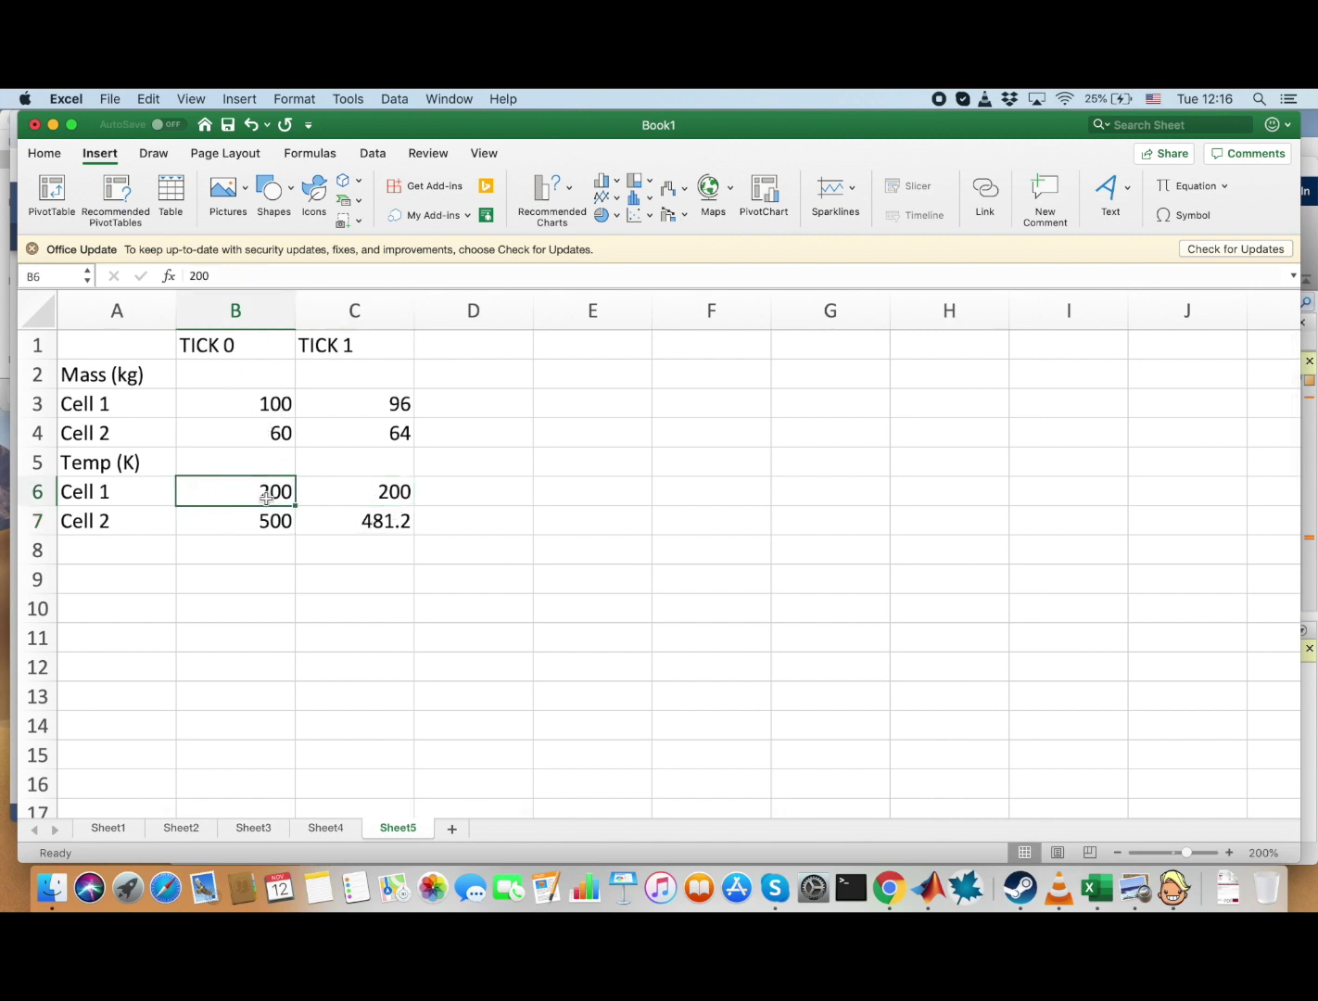
Compare the masses of Cell 1 and Cell 2 between tick 0 and tick 1 on Sheet5.
{"action": "left_click", "coordinate": [287, 408]}
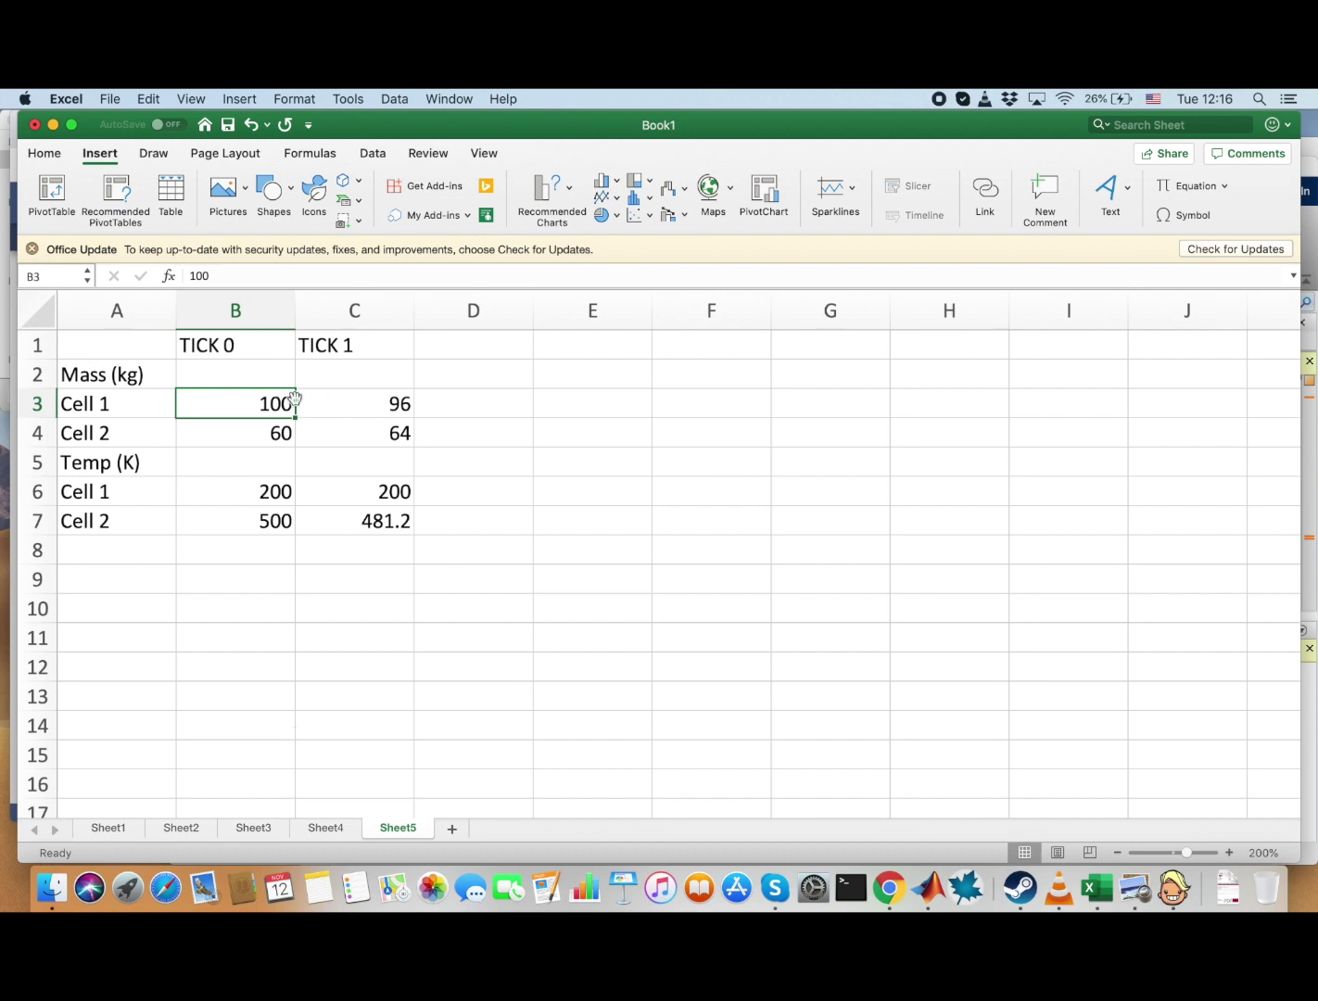
{"action": "left_click", "coordinate": [343, 412]}
{"action": "left_click", "coordinate": [260, 434]}
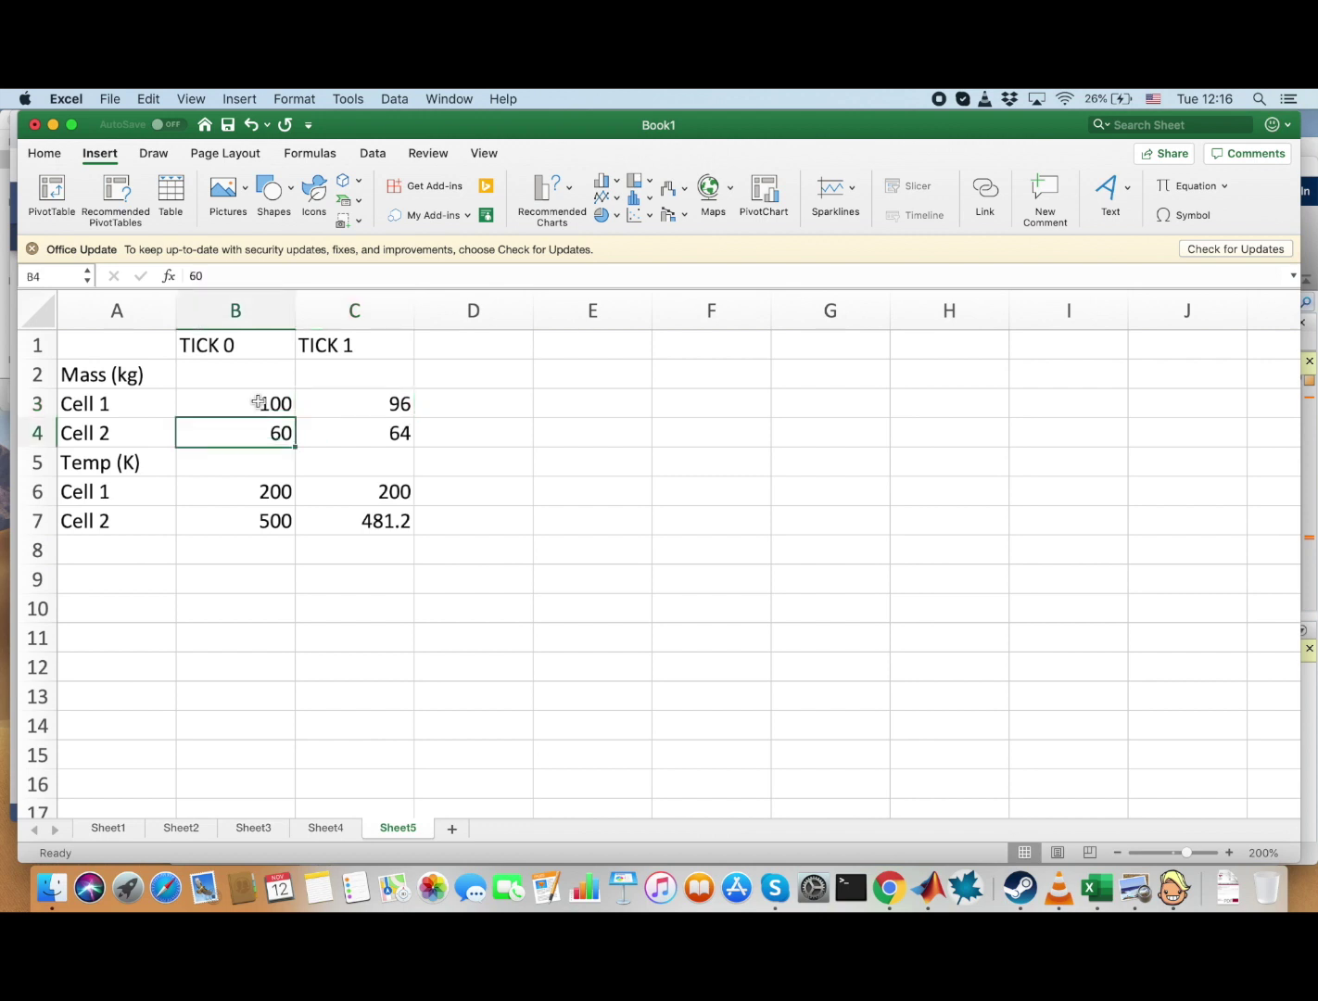
{"action": "left_click", "coordinate": [258, 402]}
{"action": "left_click", "coordinate": [388, 408]}
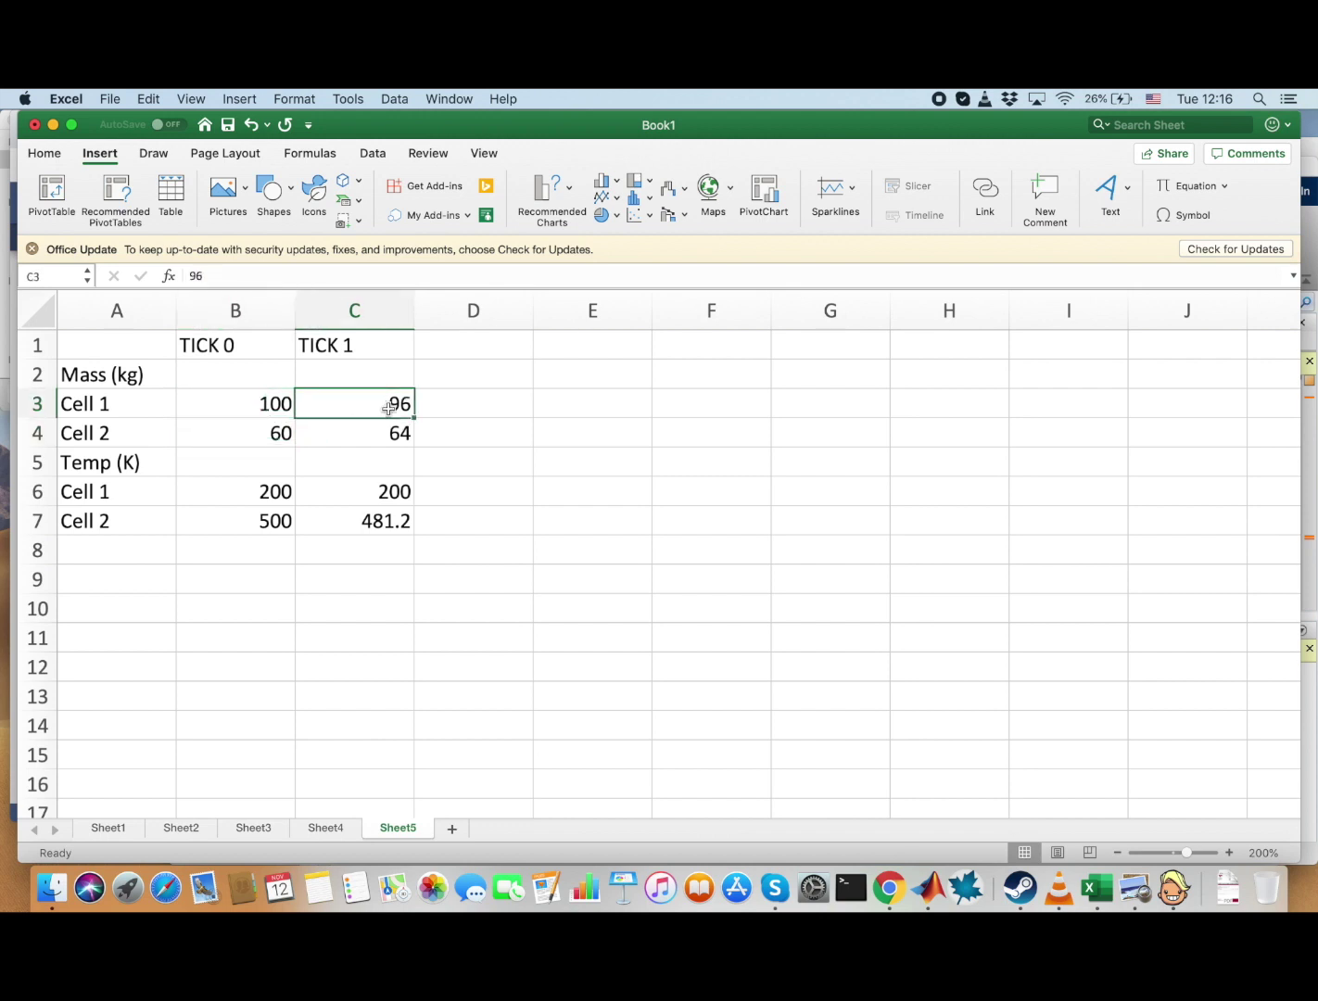
{"action": "left_click", "coordinate": [265, 403]}
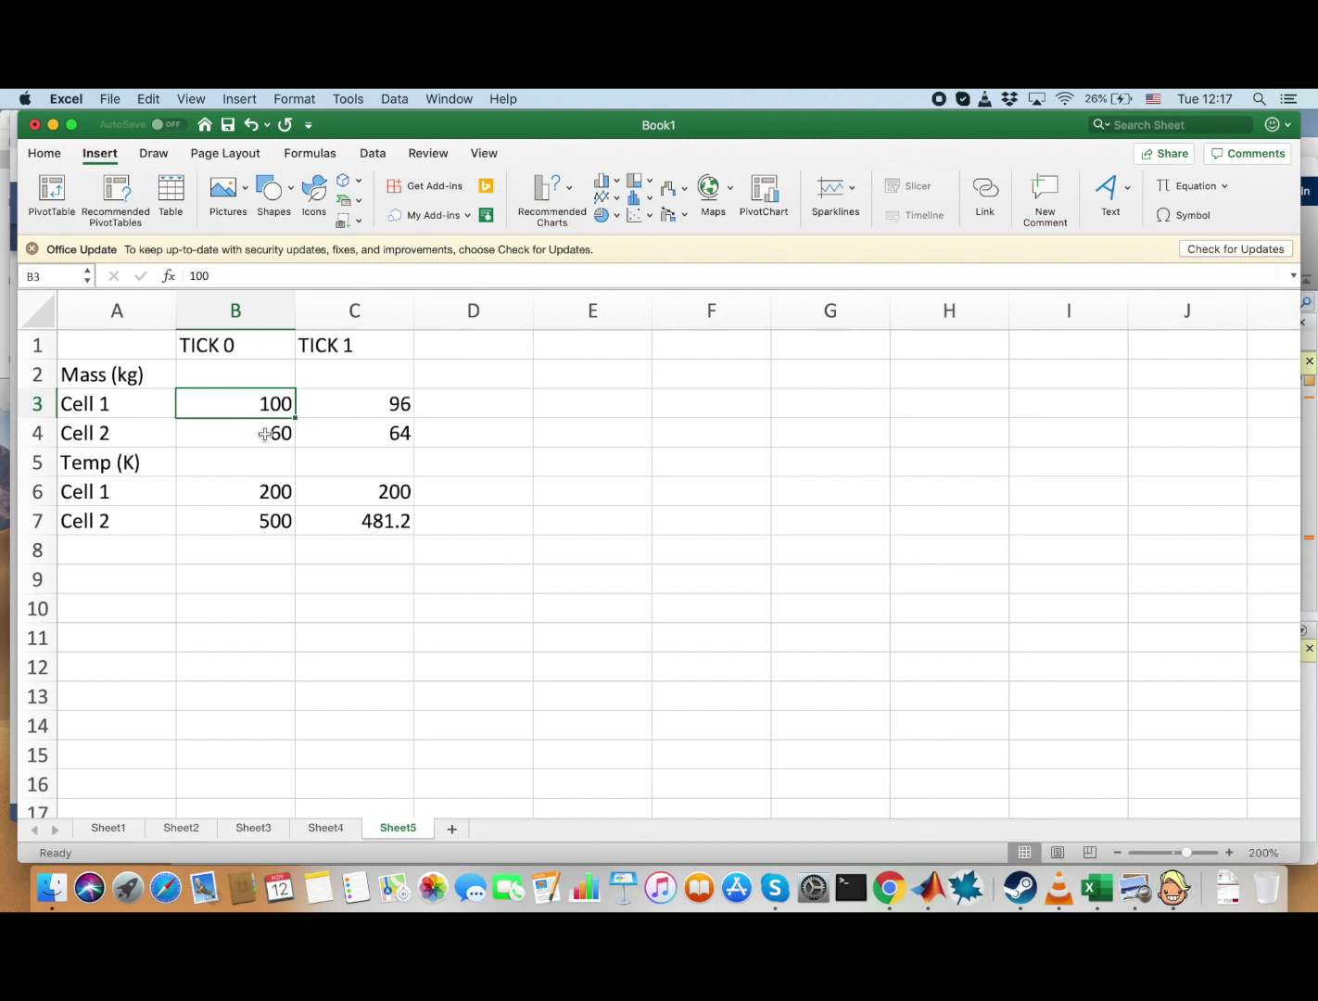
{"action": "left_click", "coordinate": [263, 435]}
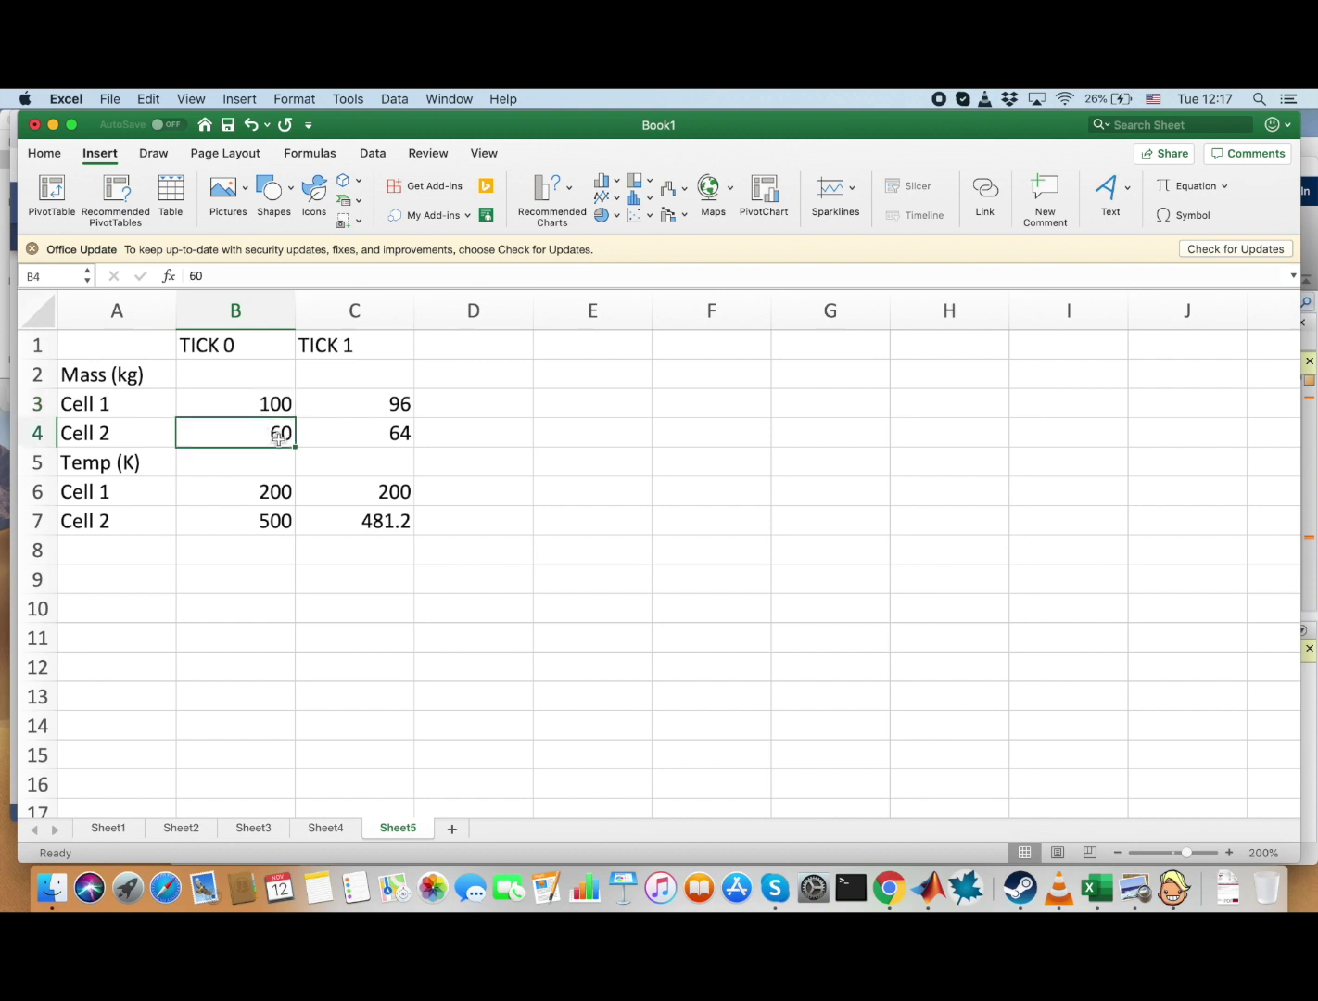
{"action": "left_click", "coordinate": [401, 404]}
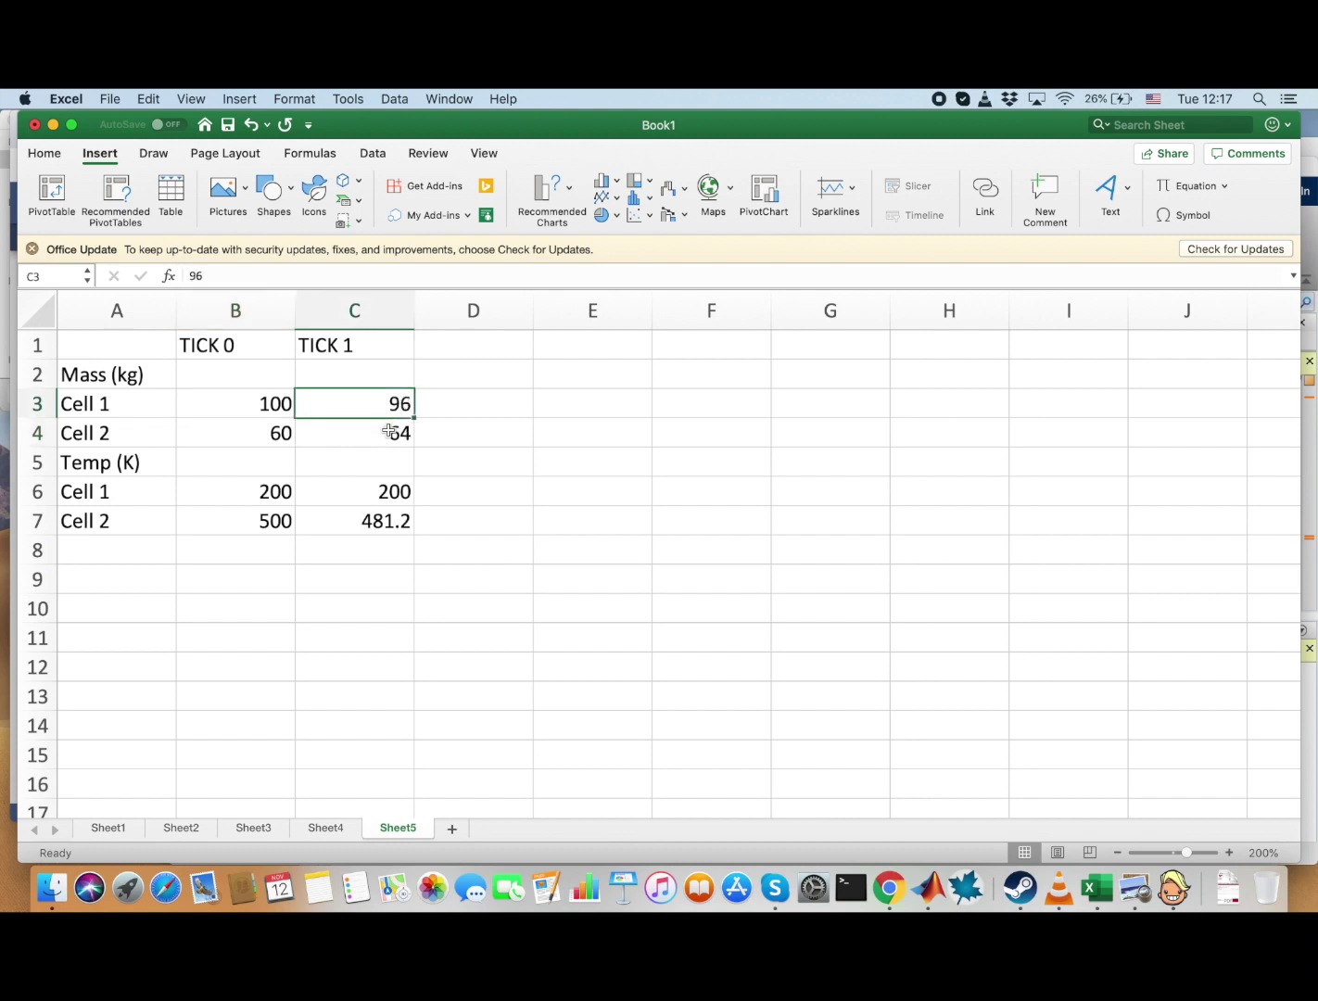
{"action": "left_click", "coordinate": [391, 432]}
Compare the temperatures of Cell 1 and Cell 2 between tick 0 and tick 1 on Sheet5.
{"action": "left_click", "coordinate": [274, 489]}
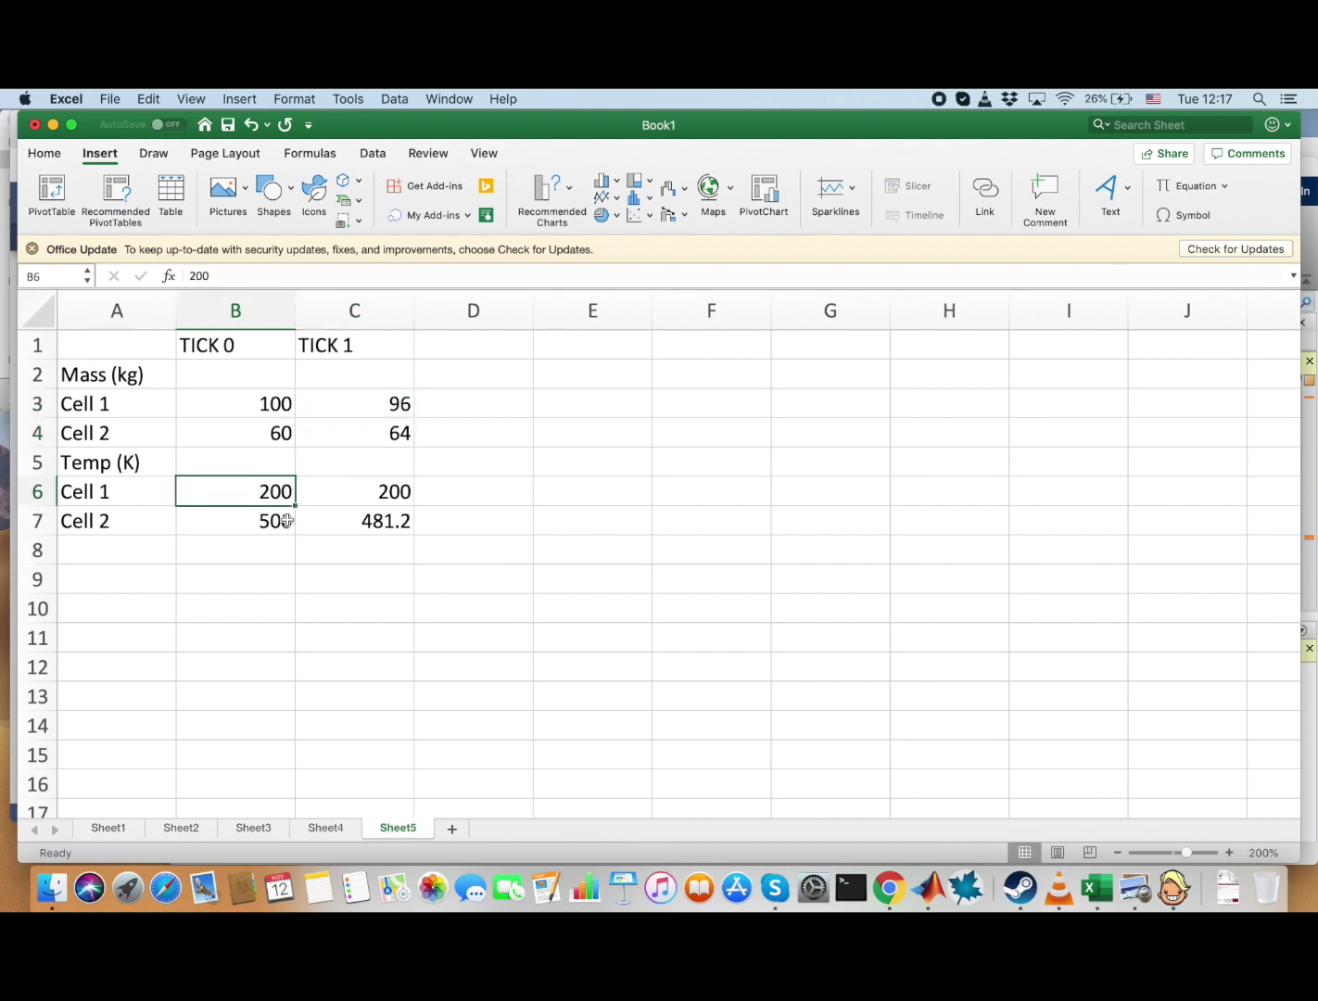
{"action": "left_click", "coordinate": [288, 521]}
{"action": "left_click", "coordinate": [348, 506]}
{"action": "left_click", "coordinate": [378, 491]}
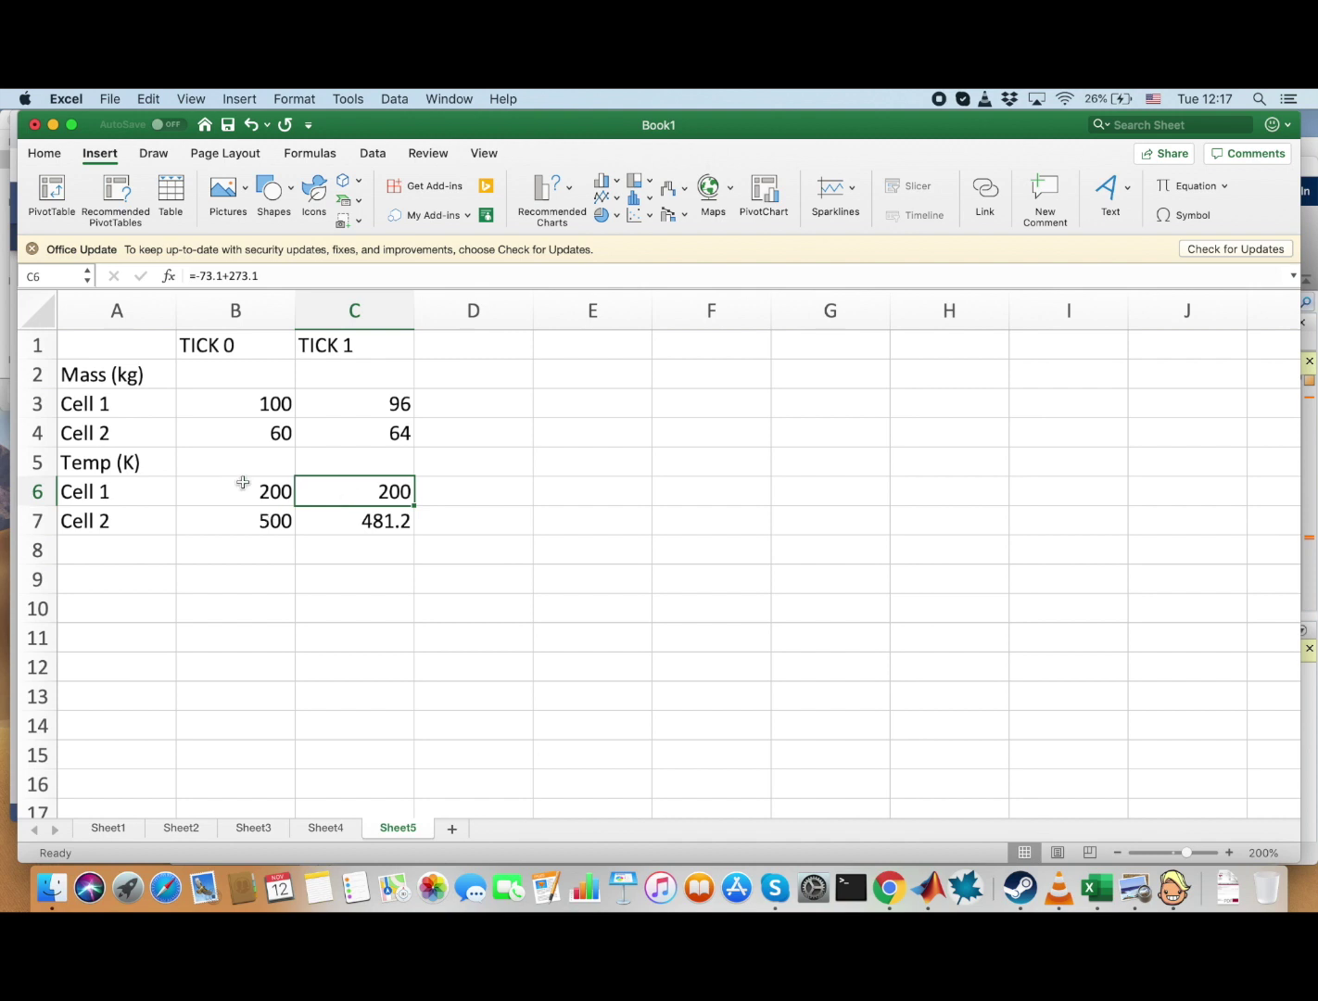
{"action": "left_click", "coordinate": [263, 491]}
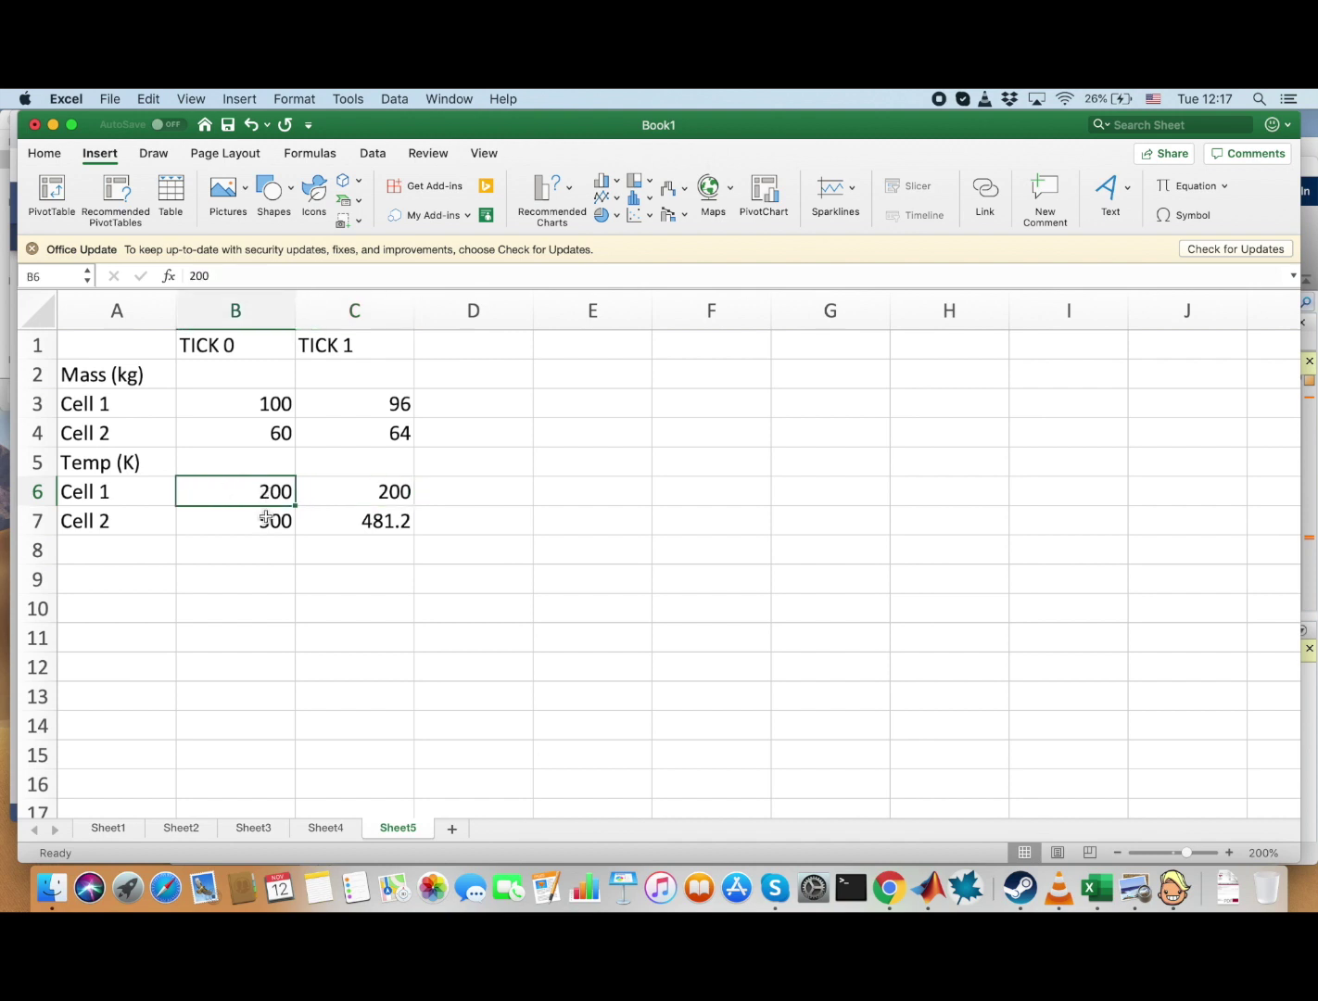
{"action": "left_click", "coordinate": [264, 520]}
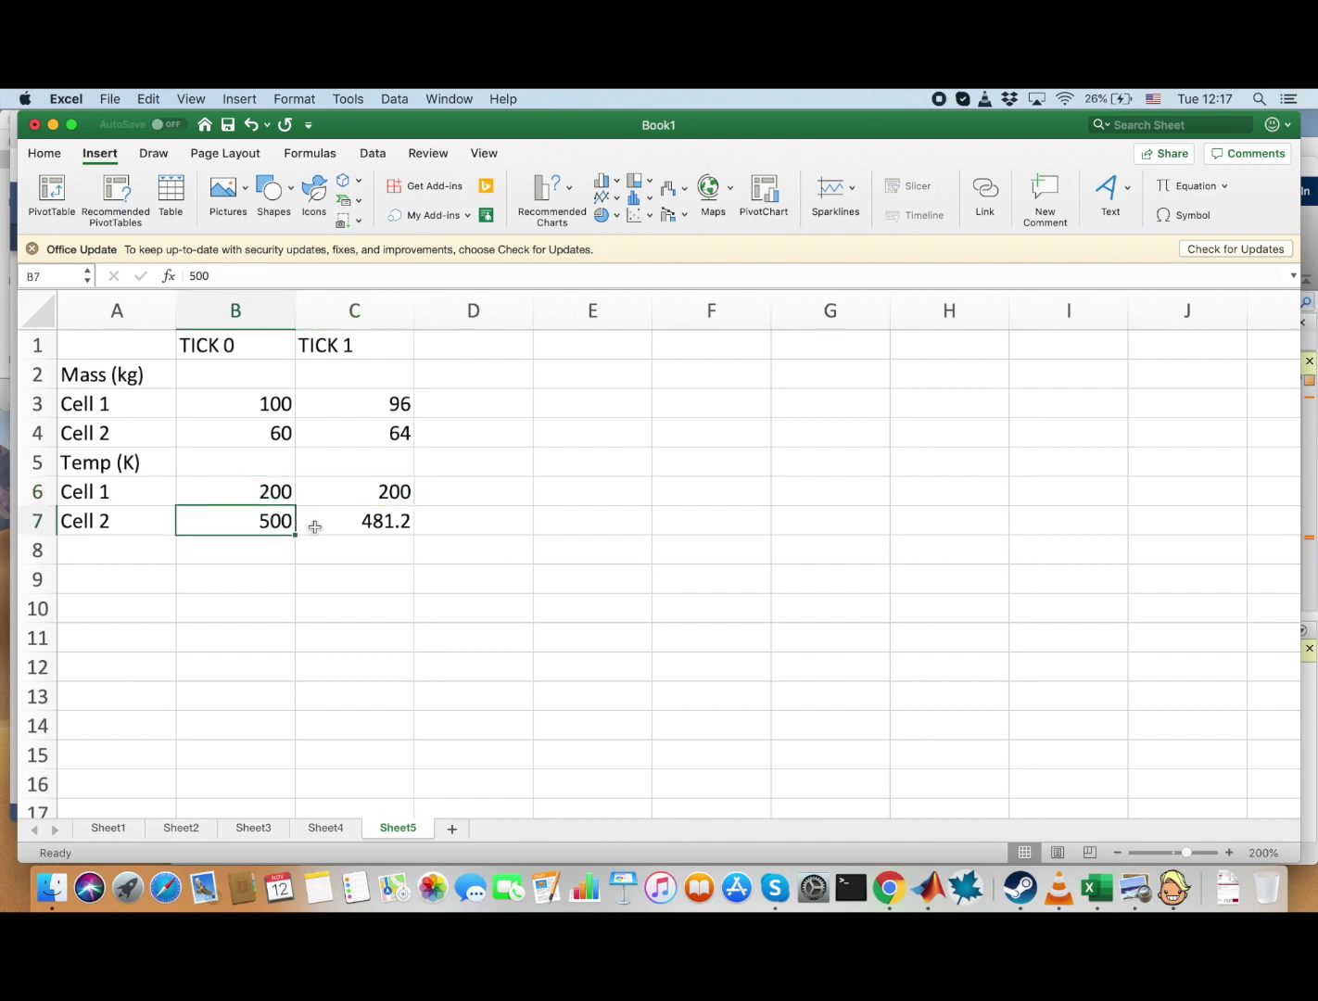
{"action": "left_click", "coordinate": [393, 490]}
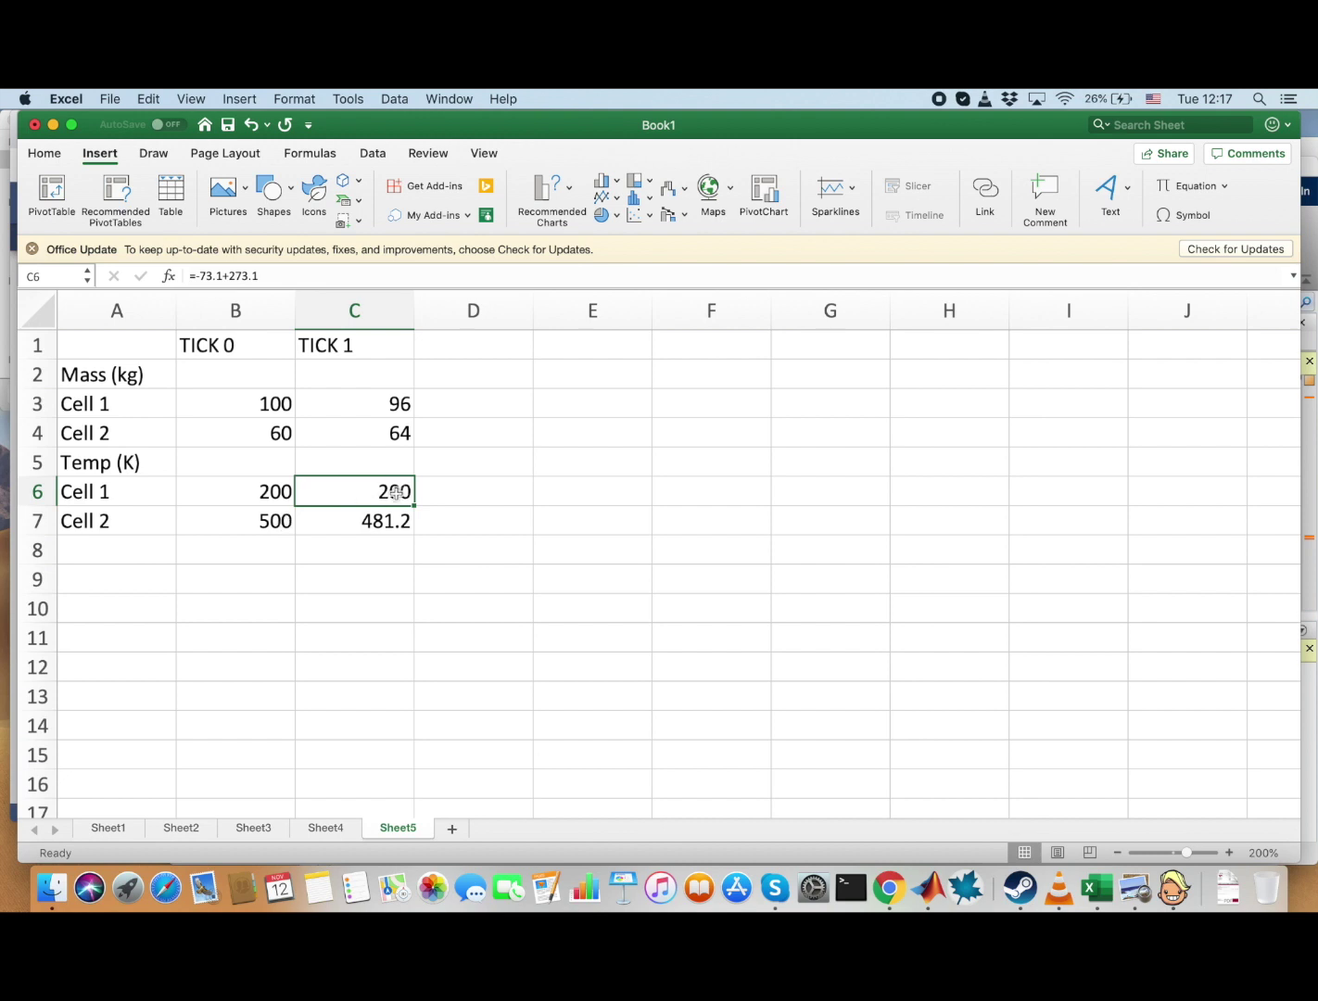
Switch to Oxygen Not Included and copy the upper reference tile's sour gas (100 kg, 300 K, 464959 germs) into the two-tile chamber's upper tile.
{"action": "left_click", "coordinate": [1175, 890]}
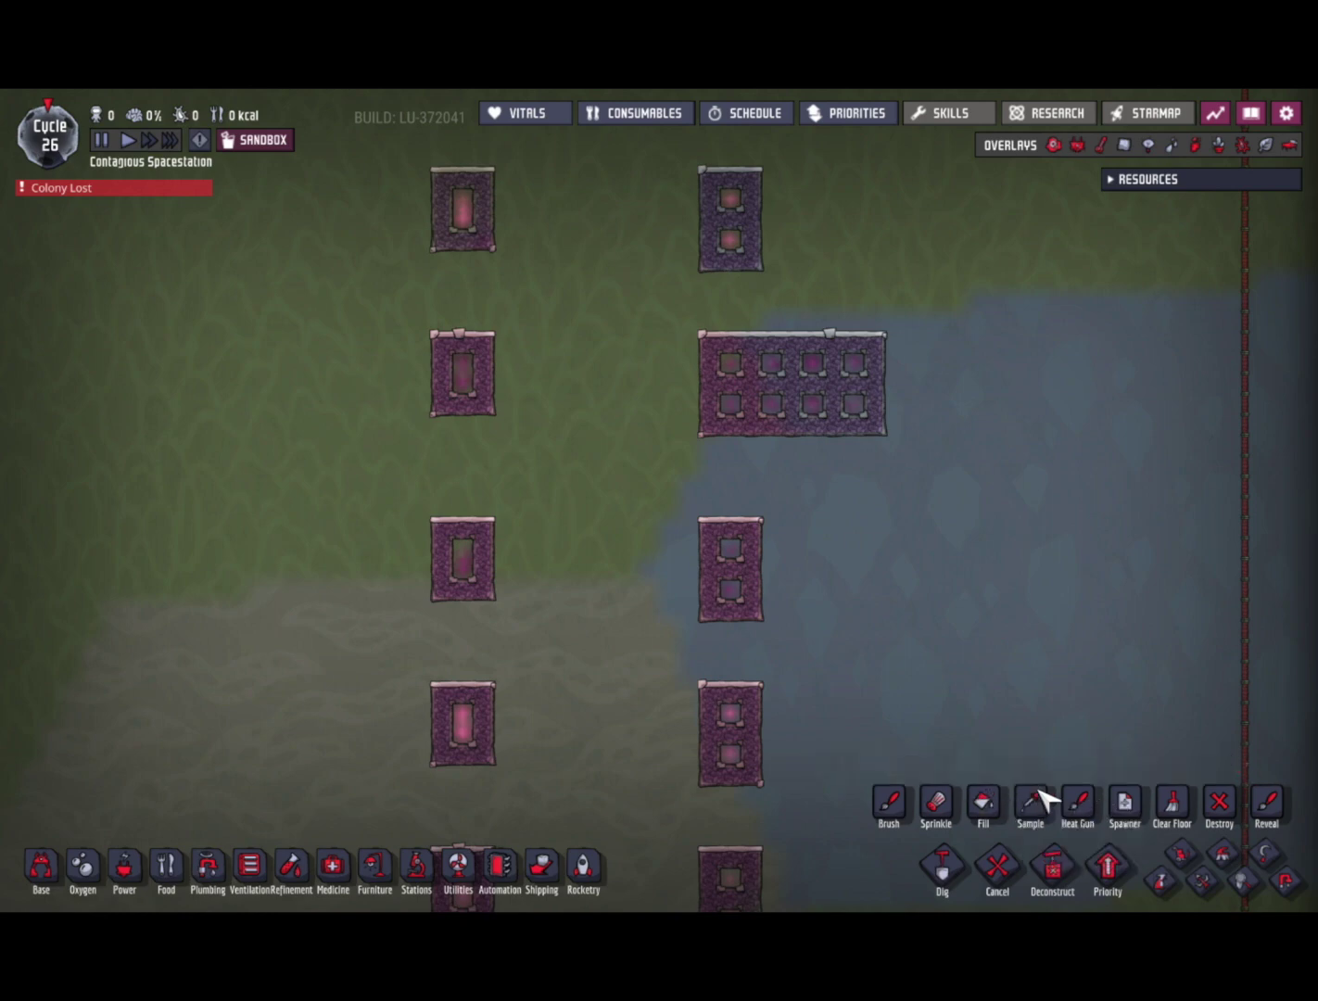
{"action": "left_click", "coordinate": [1036, 800]}
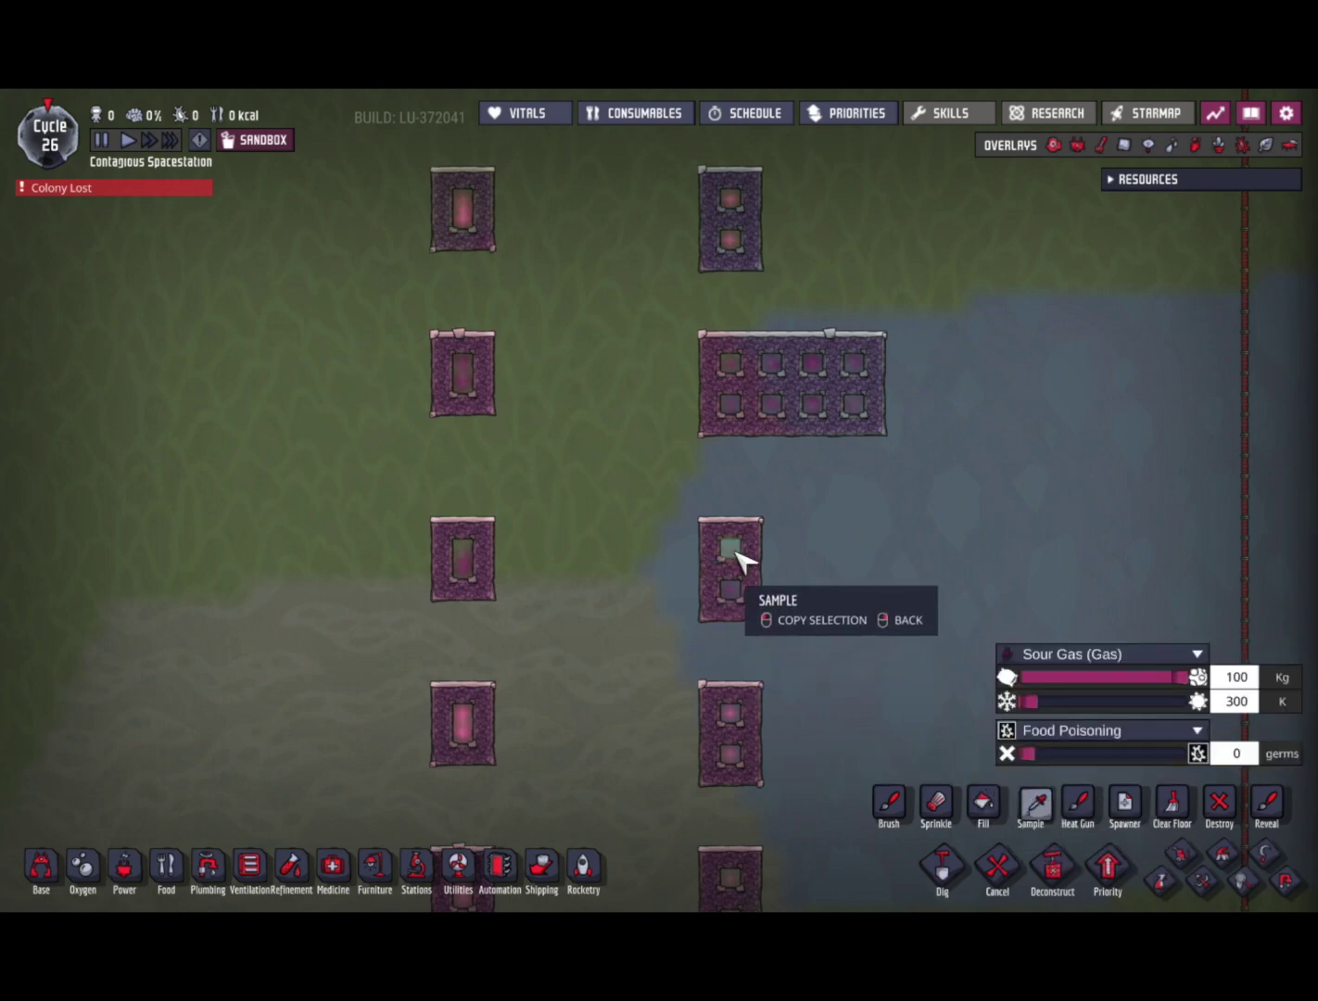
{"action": "left_click", "coordinate": [737, 559]}
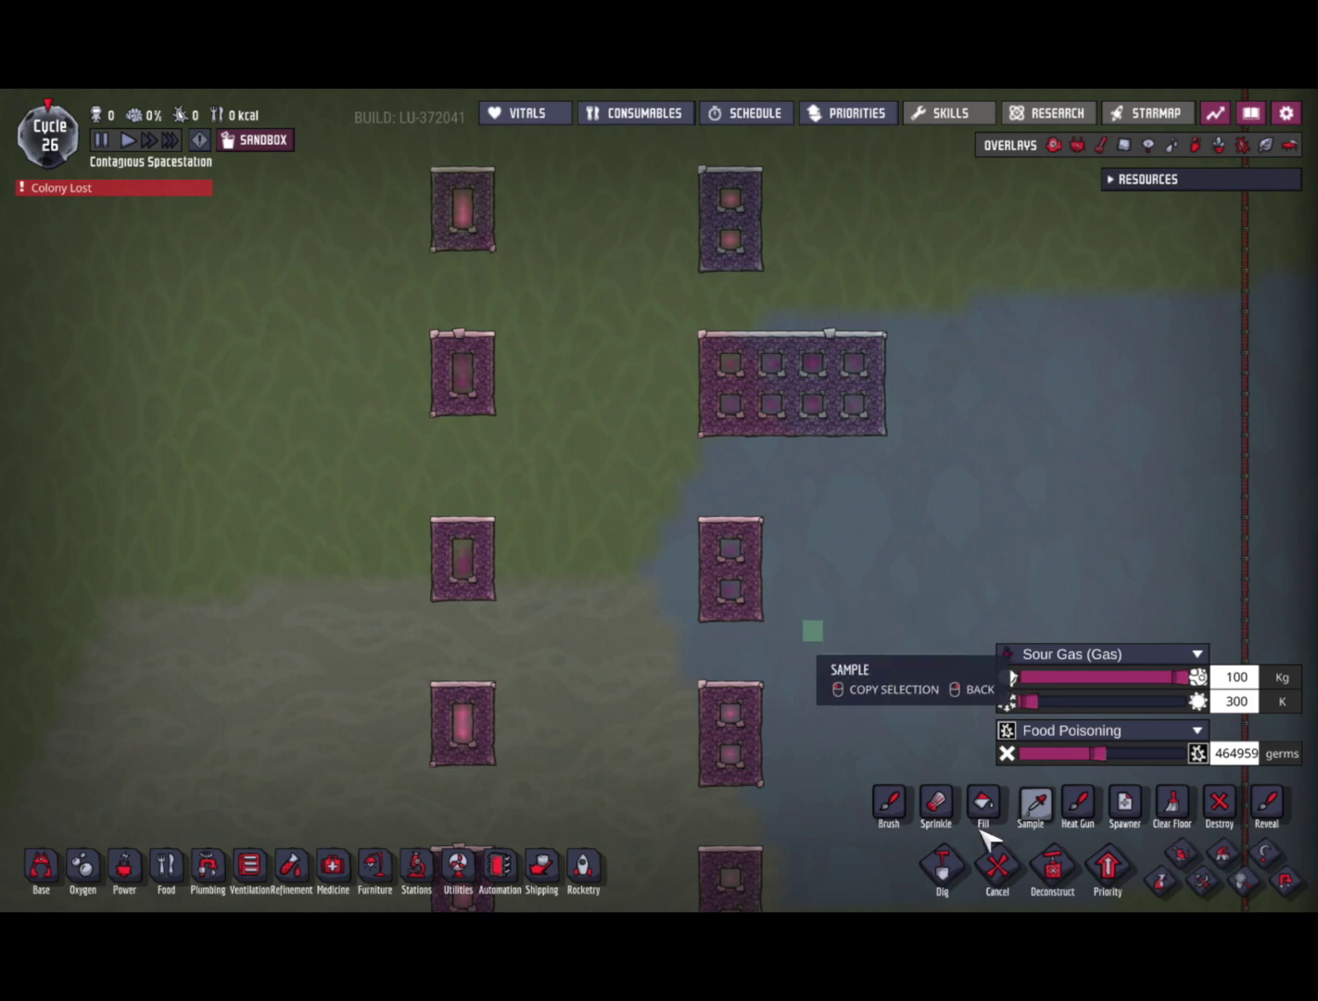
{"action": "left_click", "coordinate": [890, 802]}
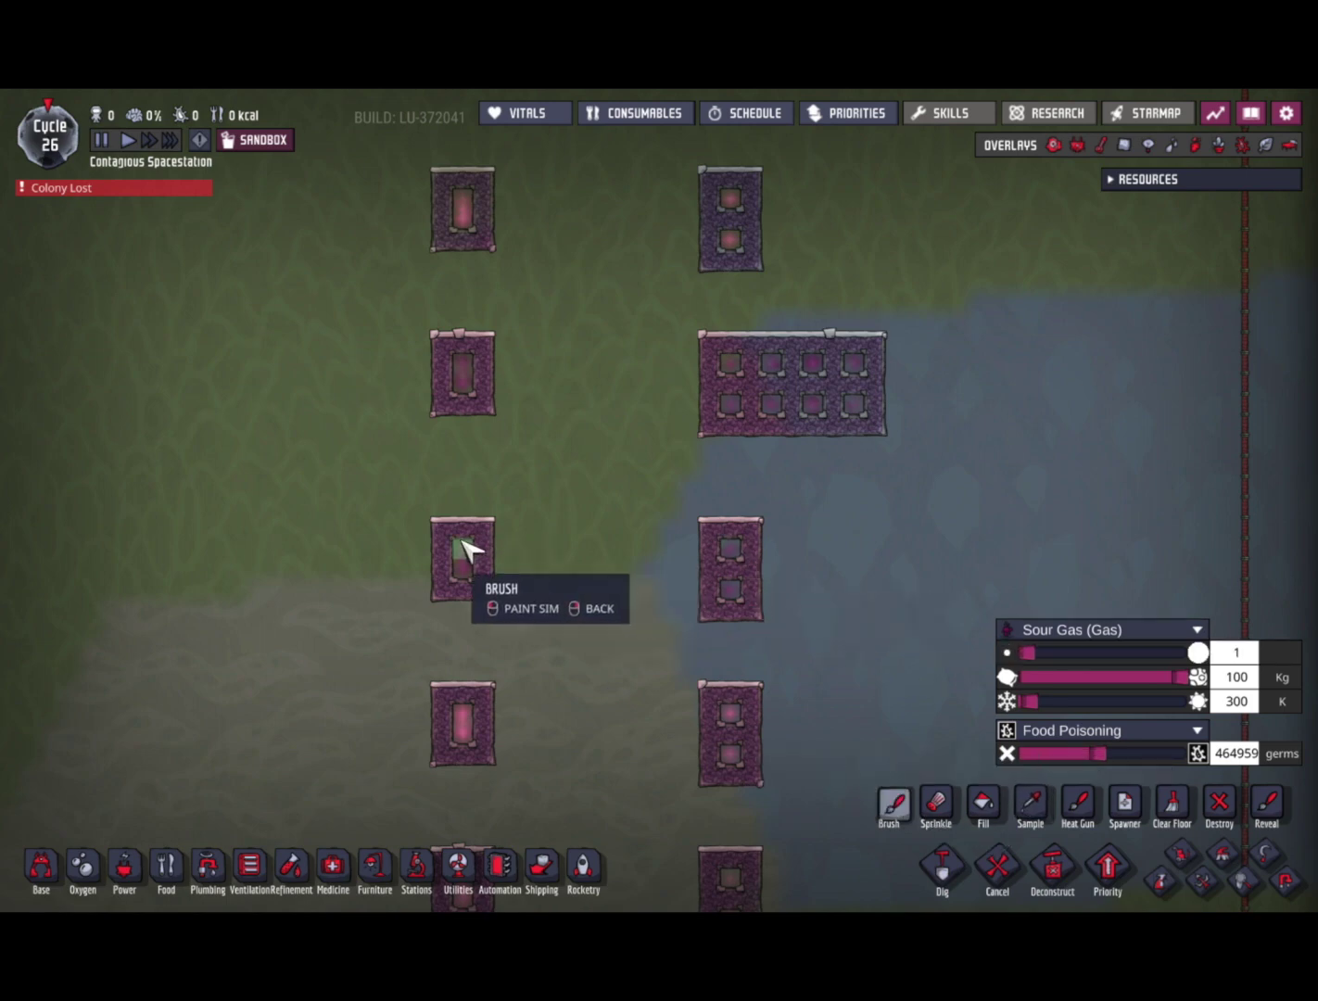
Copy the lower reference tile's sour gas (99 kg, 200.2 K, 57254 Food Poisoning germs) into the two-tile chamber's lower tile.
{"action": "left_click", "coordinate": [1031, 800]}
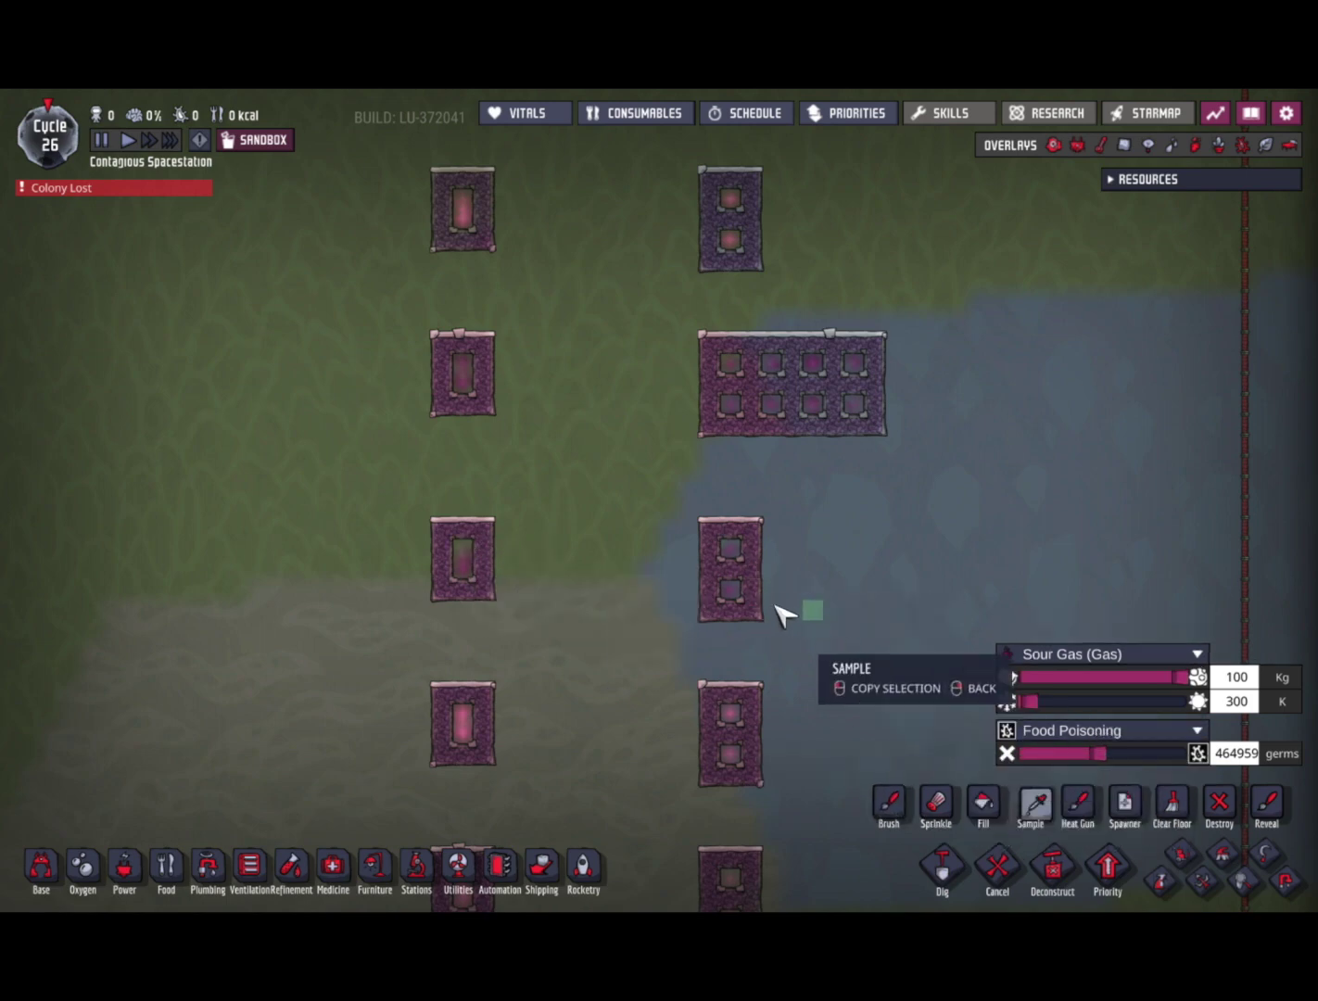
{"action": "left_click", "coordinate": [729, 598]}
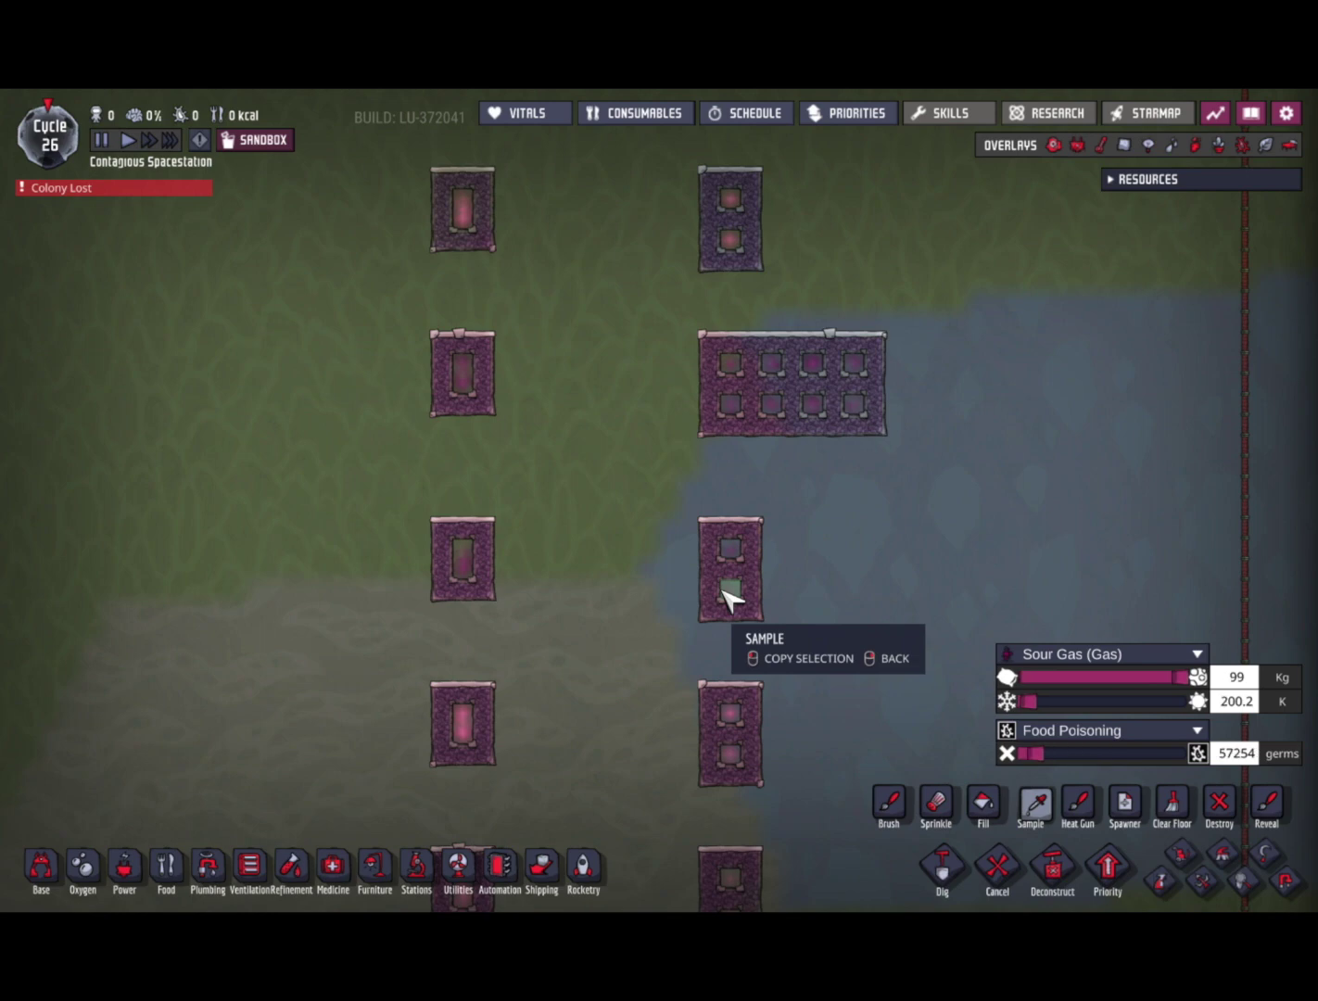
{"action": "left_click", "coordinate": [889, 803]}
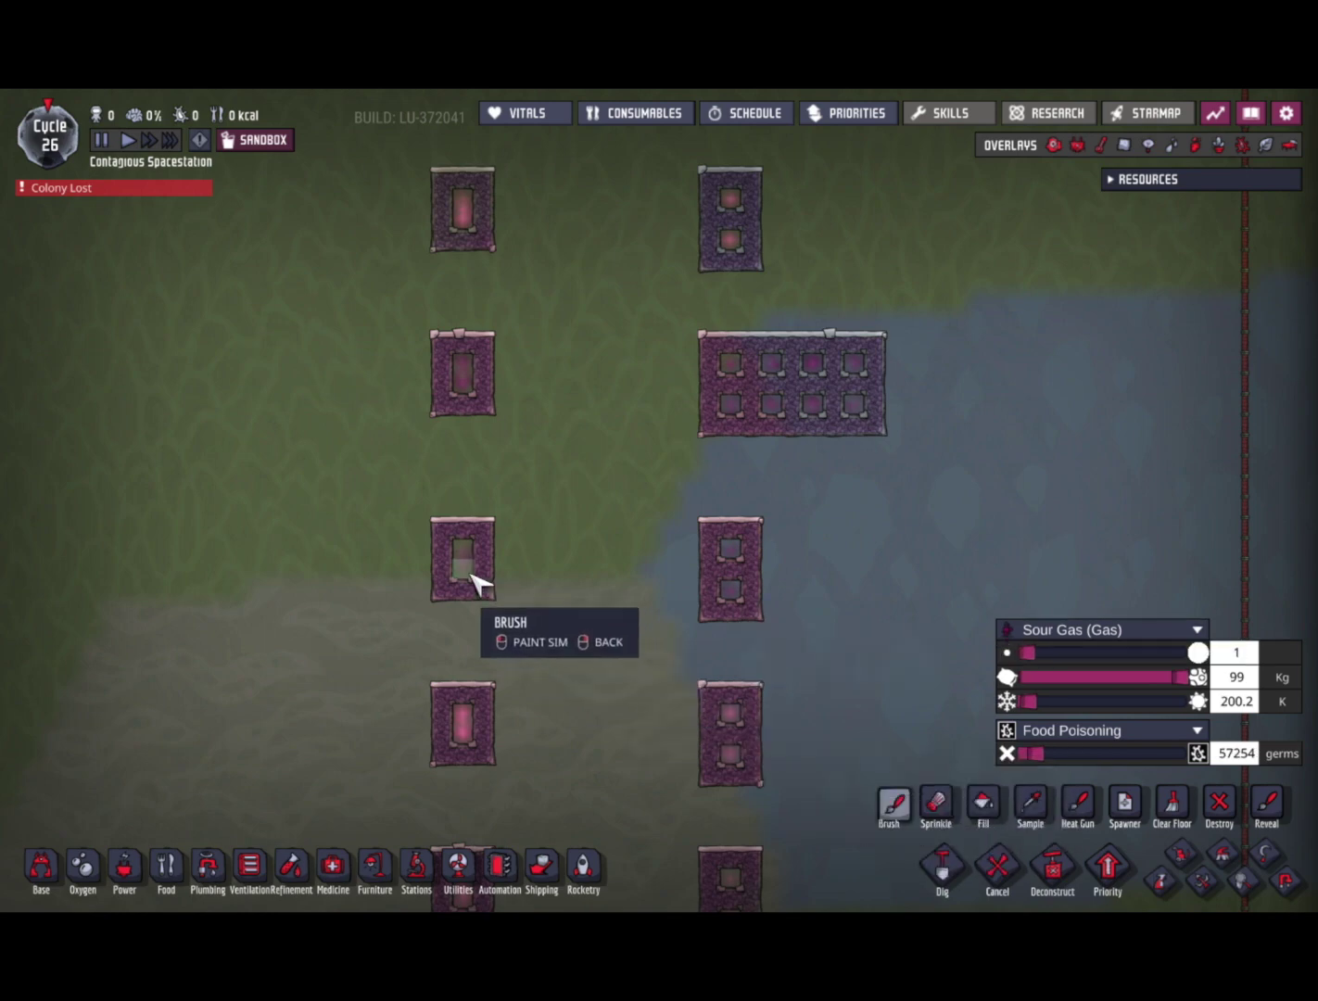
{"action": "right_click", "coordinate": [538, 576]}
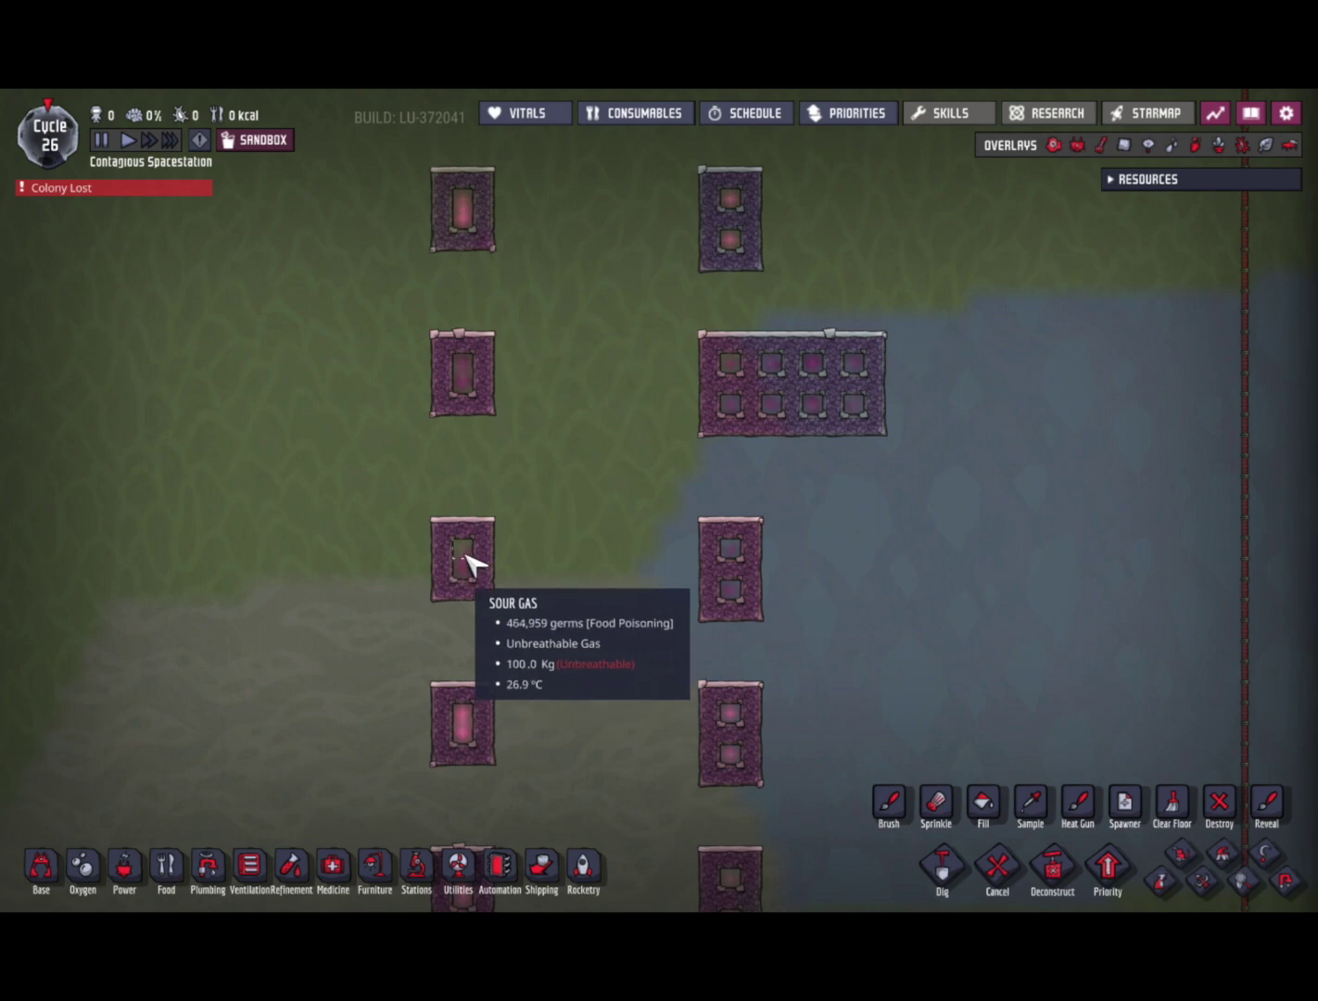
Sample the upper and lower reference tiles again to check their mass, temperature and germ values against the chamber's two gas tiles.
{"action": "left_click", "coordinate": [738, 558]}
{"action": "left_click", "coordinate": [1031, 803]}
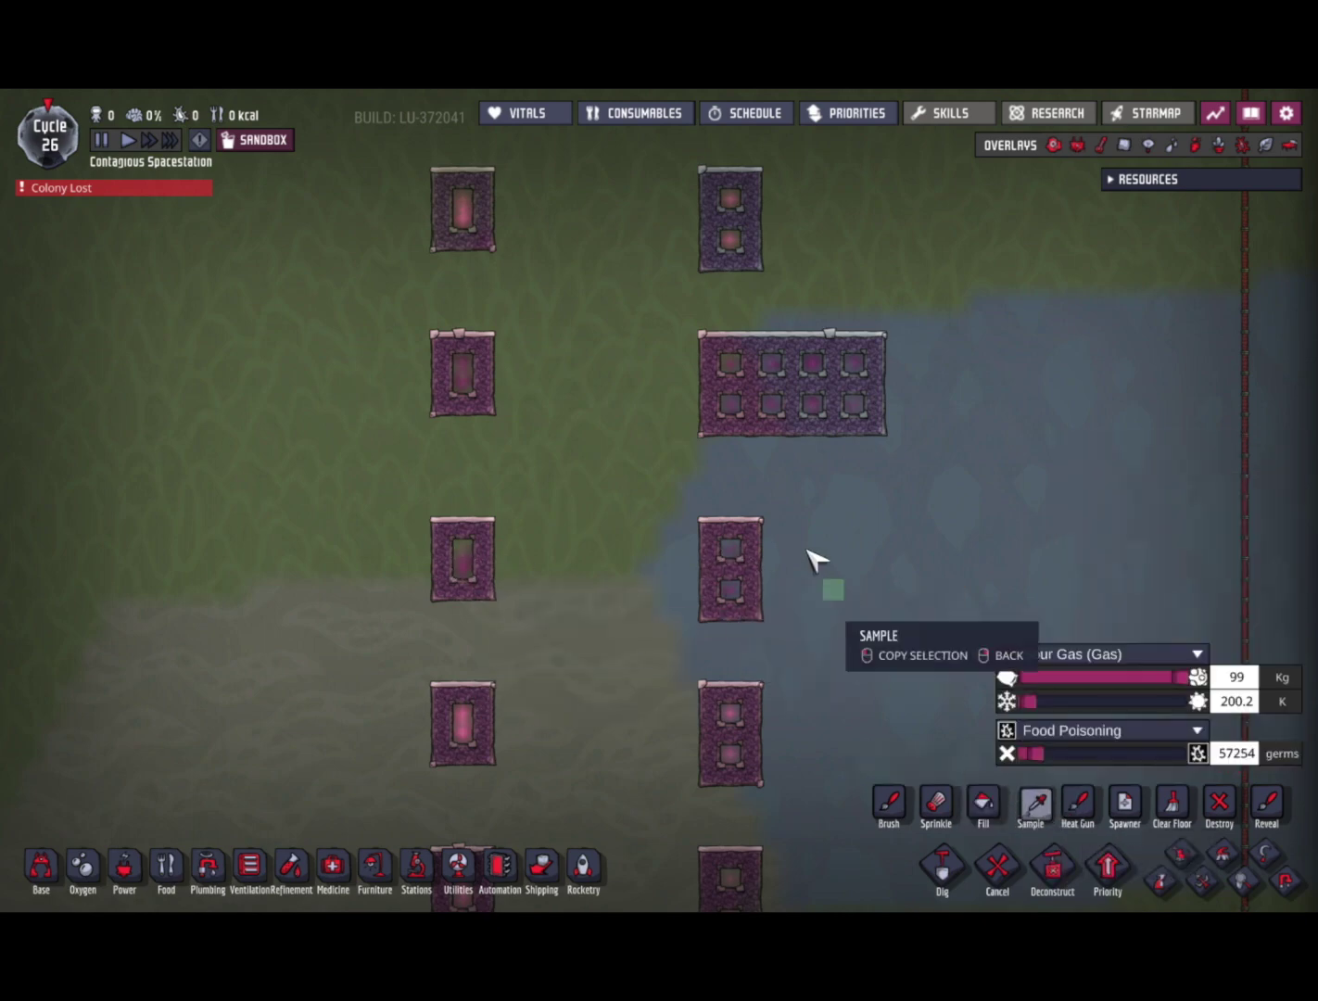
{"action": "left_click", "coordinate": [732, 559]}
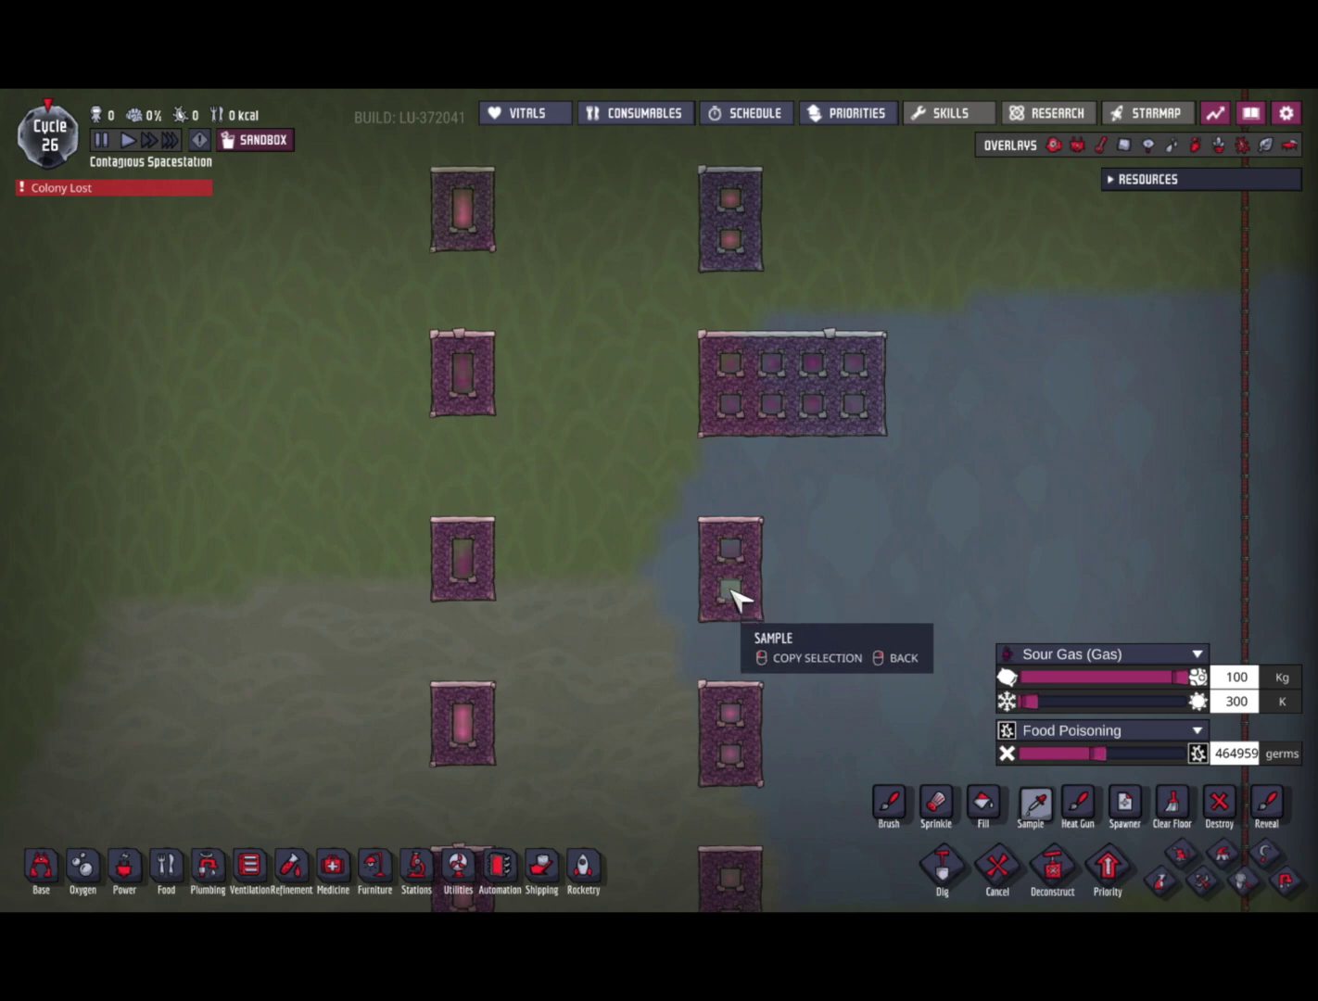
{"action": "left_click", "coordinate": [733, 596]}
{"action": "right_click", "coordinate": [596, 597]}
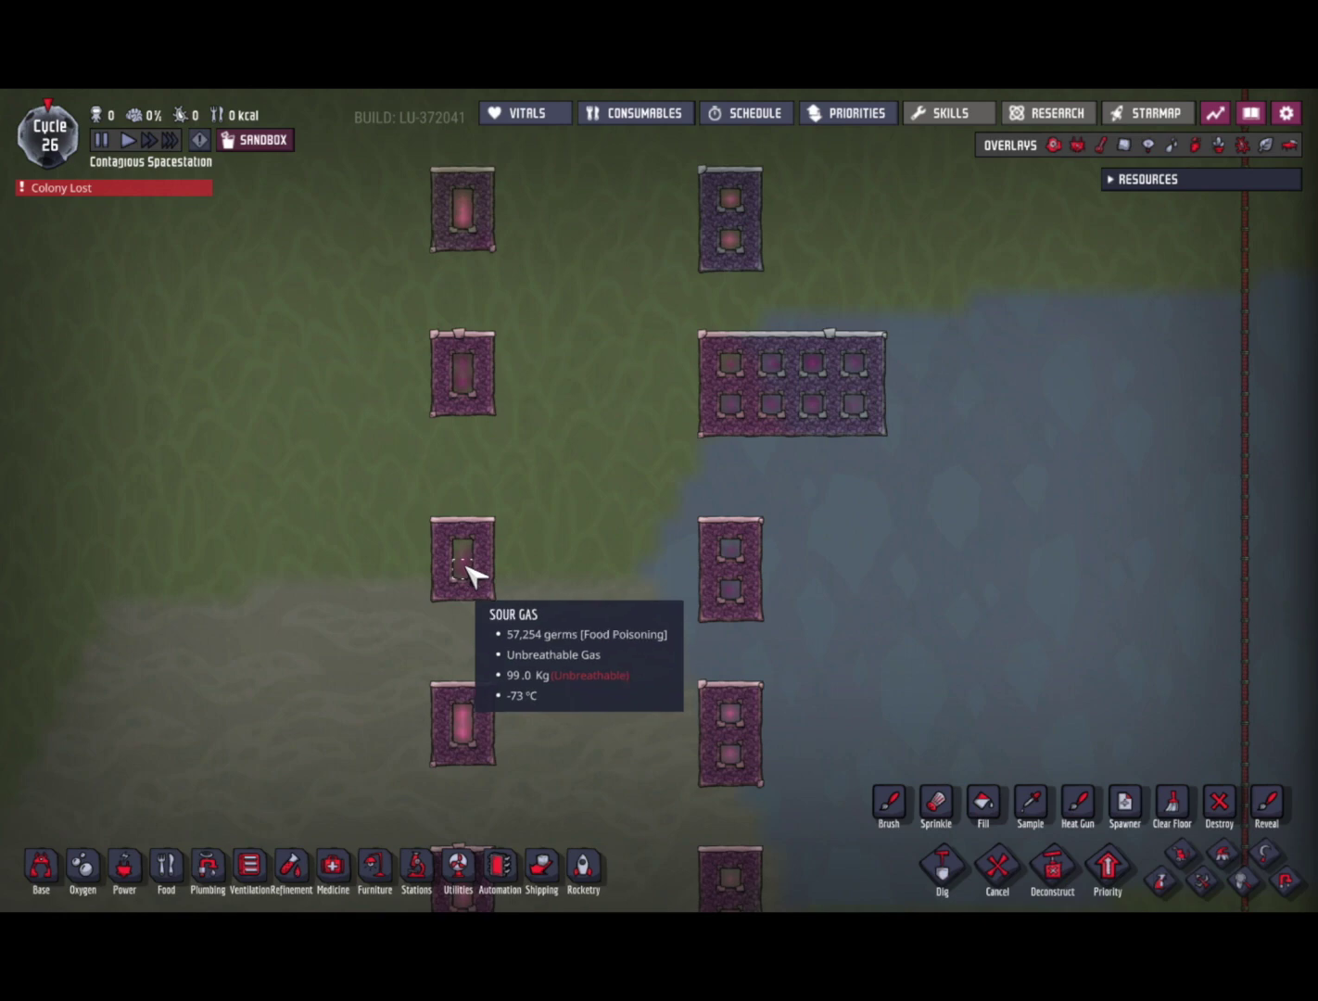
Advance the simulation to let the chamber's two sour gas tiles exchange mass and heat.
{"action": "key", "text": "space"}
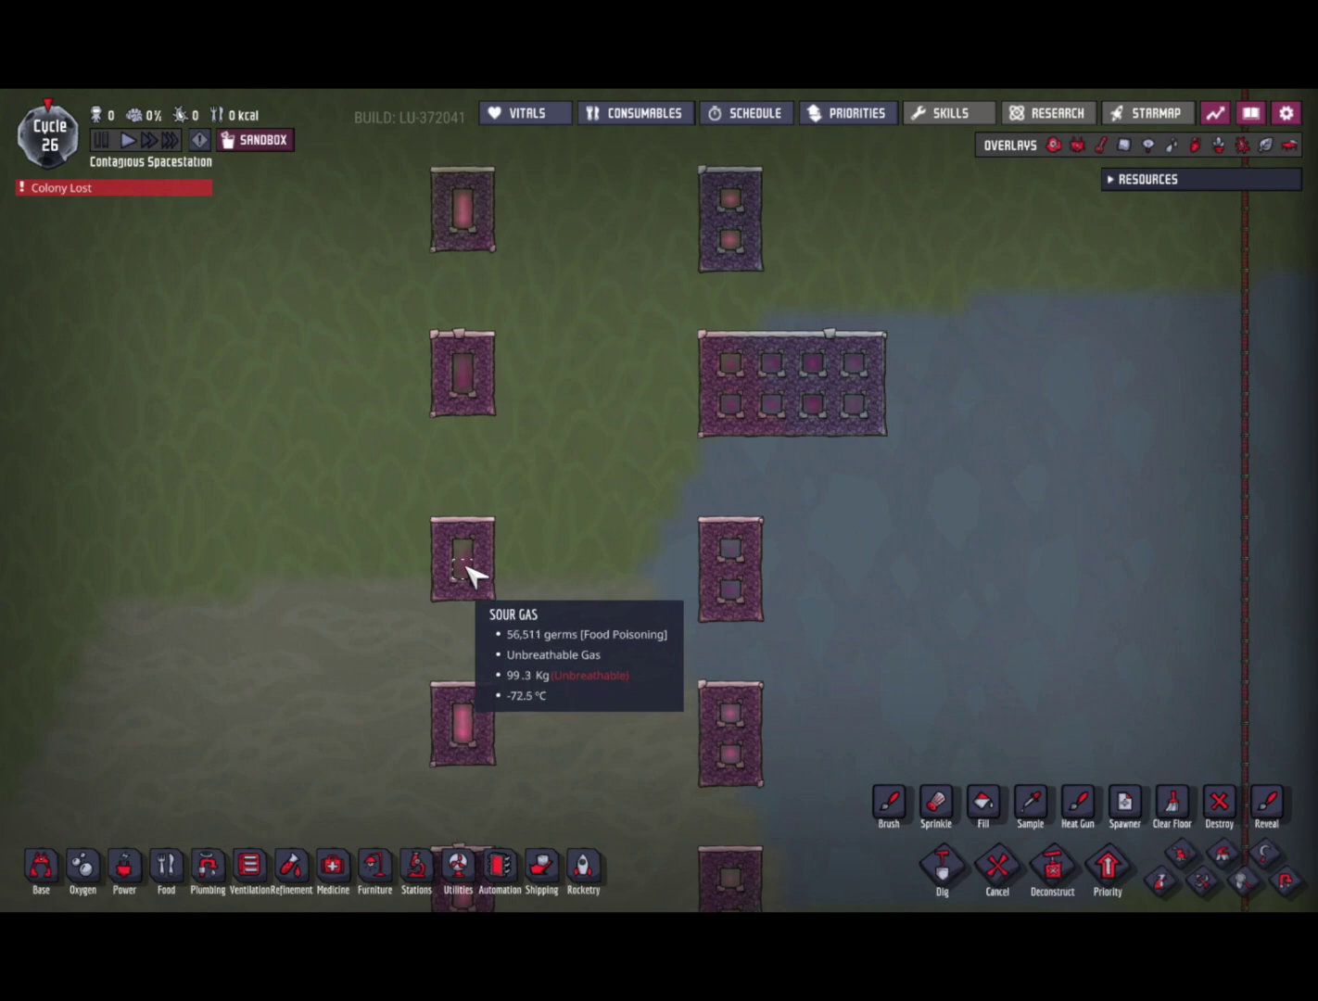